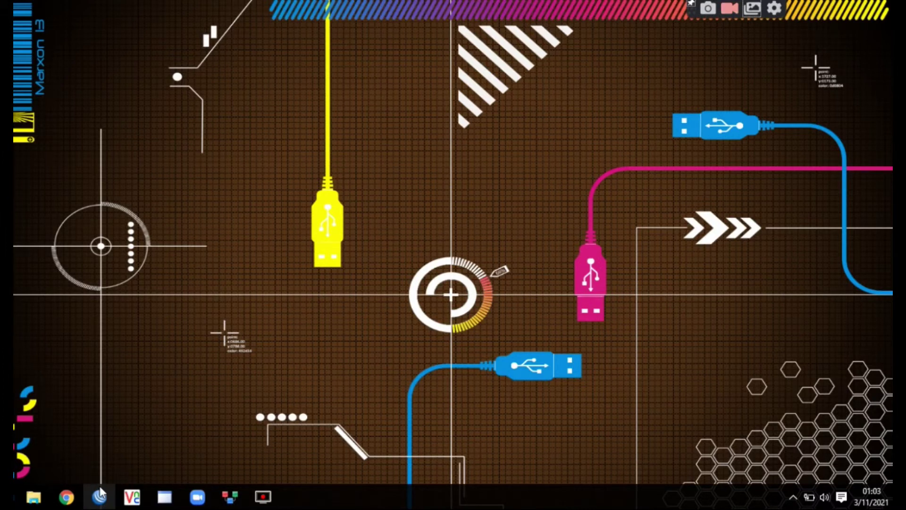
- Launch WinBox, select the RB750Gr3 router among the neighbors, enter the admin account's password and connect
left_click(100, 495)
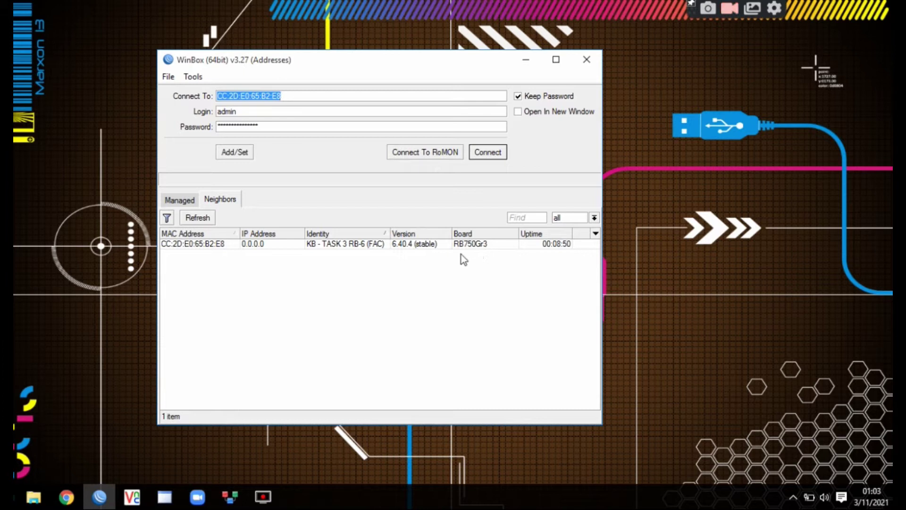
left_click(487, 248)
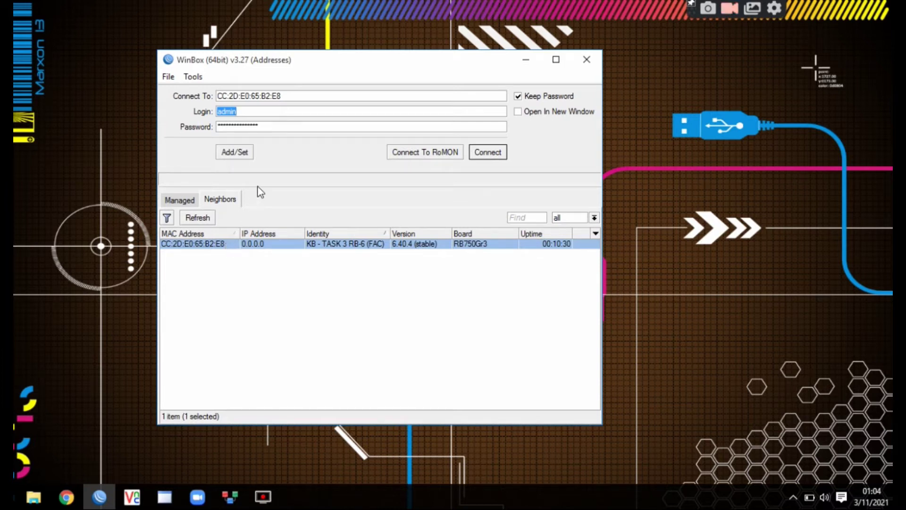
left_click(274, 127)
double_click(275, 126)
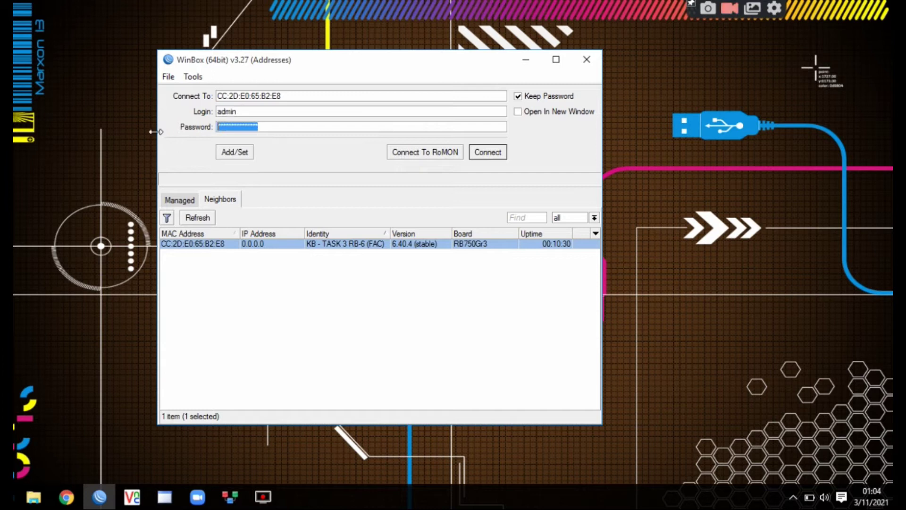
type("**")
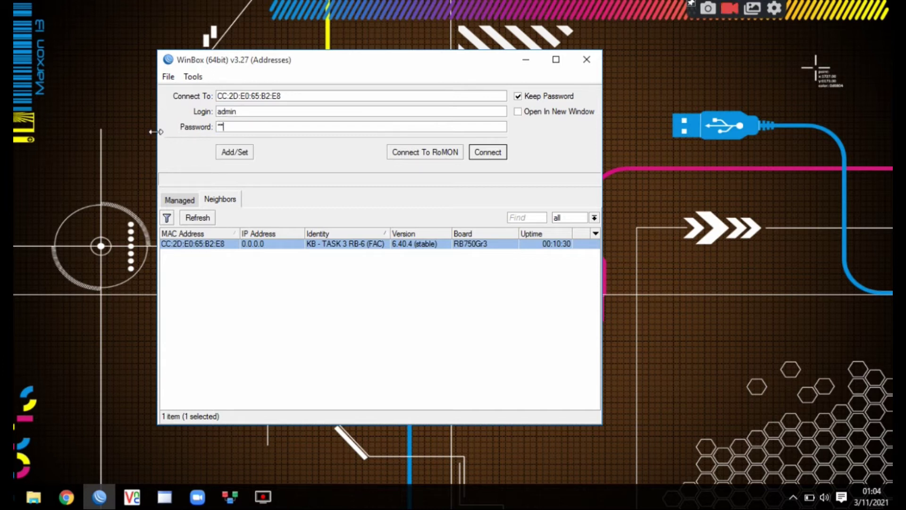
type("*************")
key("Return")
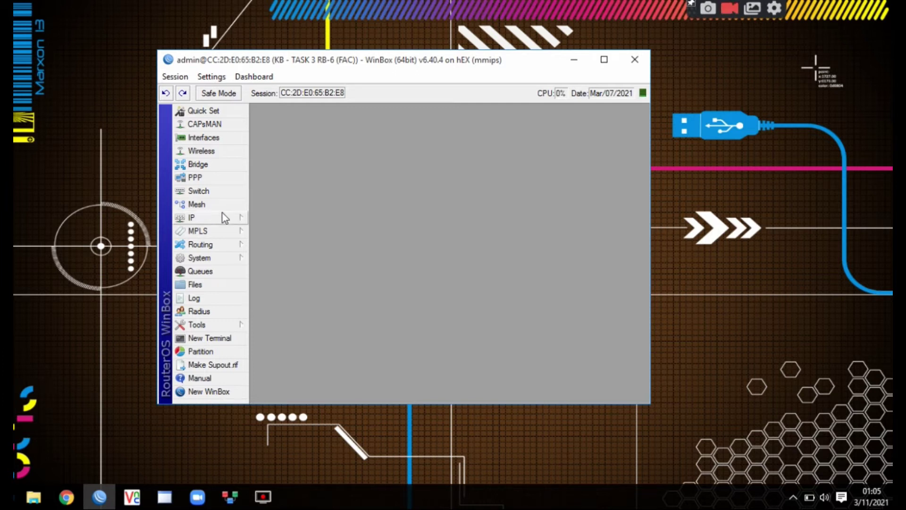
- Reset the router's configuration with No Default Configuration enabled and confirm the reboot
left_click(223, 259)
left_click(203, 258)
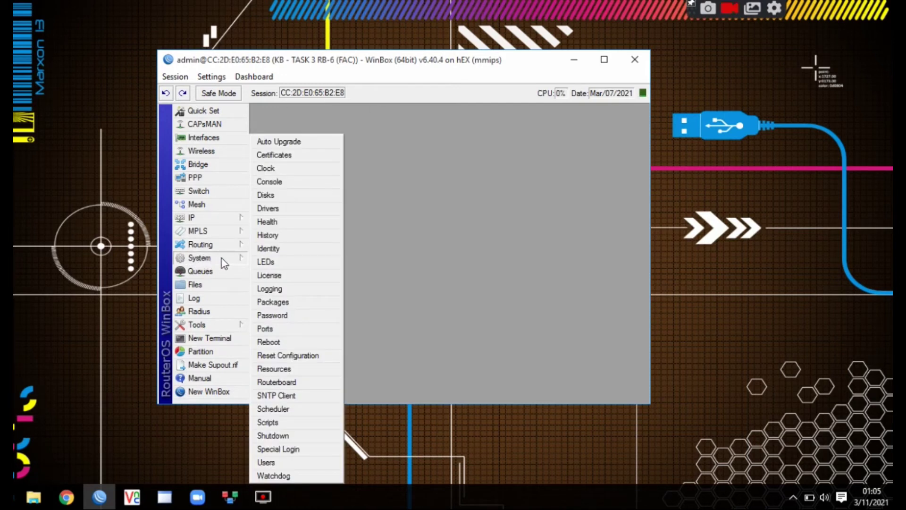
left_click(285, 356)
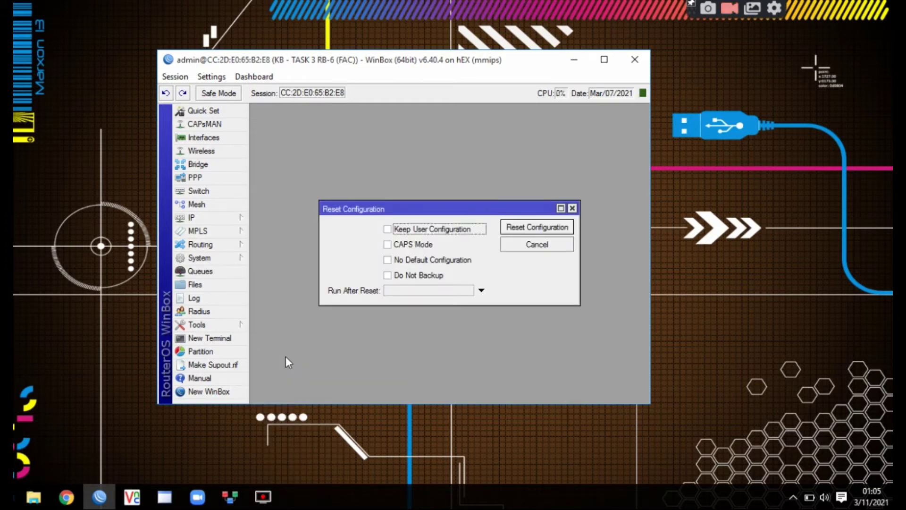
left_click(388, 261)
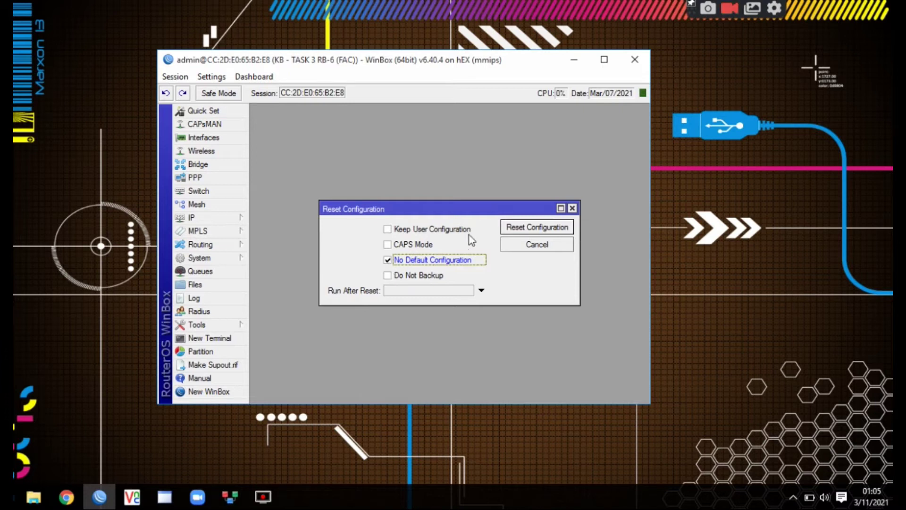
left_click(523, 229)
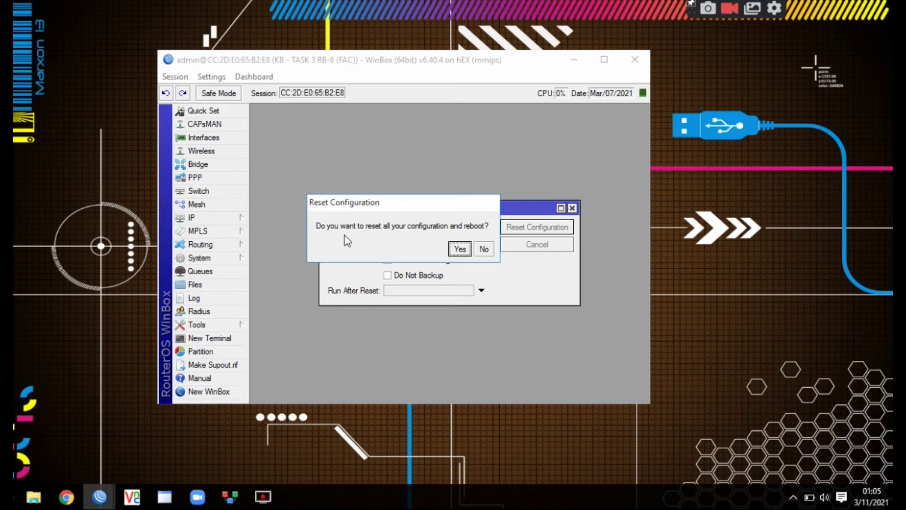
left_click(460, 250)
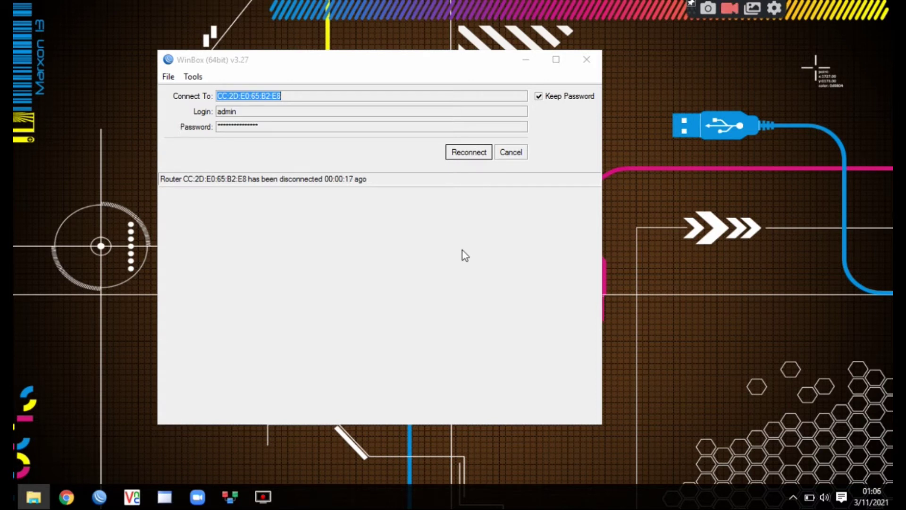
- Cancel the reconnection to the rebooting router and refresh the list of neighboring devices
left_click(462, 251)
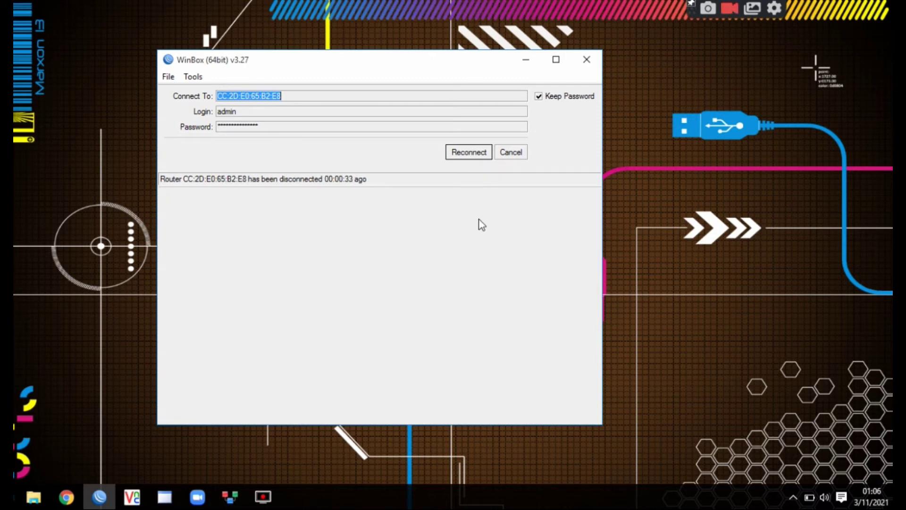
left_click(510, 152)
left_click(190, 220)
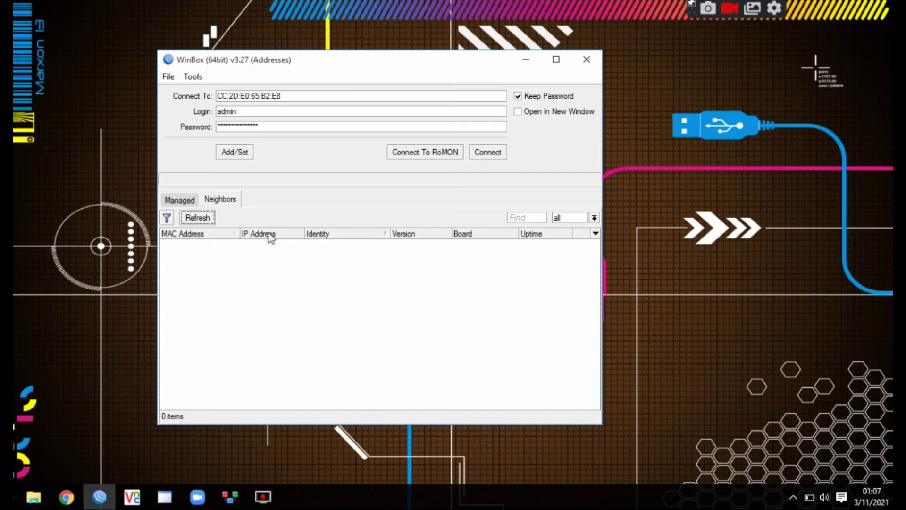
left_click(200, 221)
left_click(201, 222)
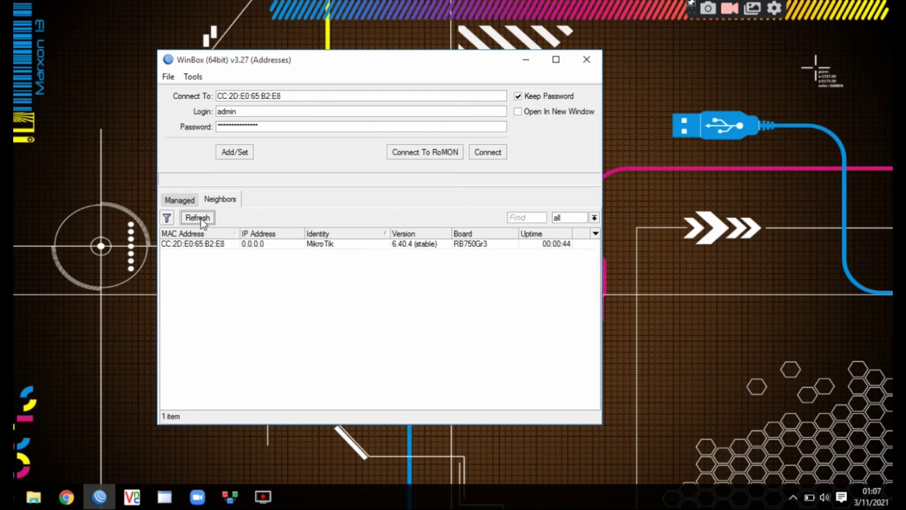
left_click(202, 222)
left_click(202, 221)
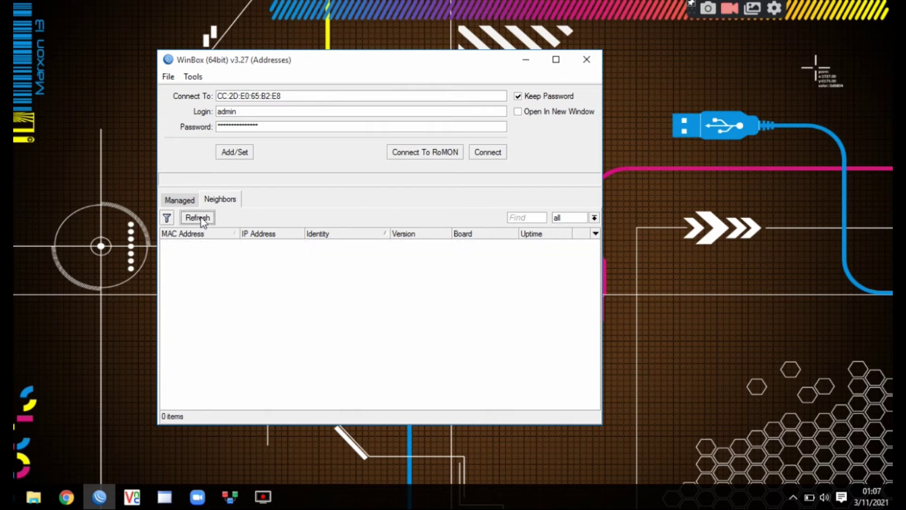
- Select the reset MikroTik router, clear the saved password and connect as admin with a blank password
left_click(208, 245)
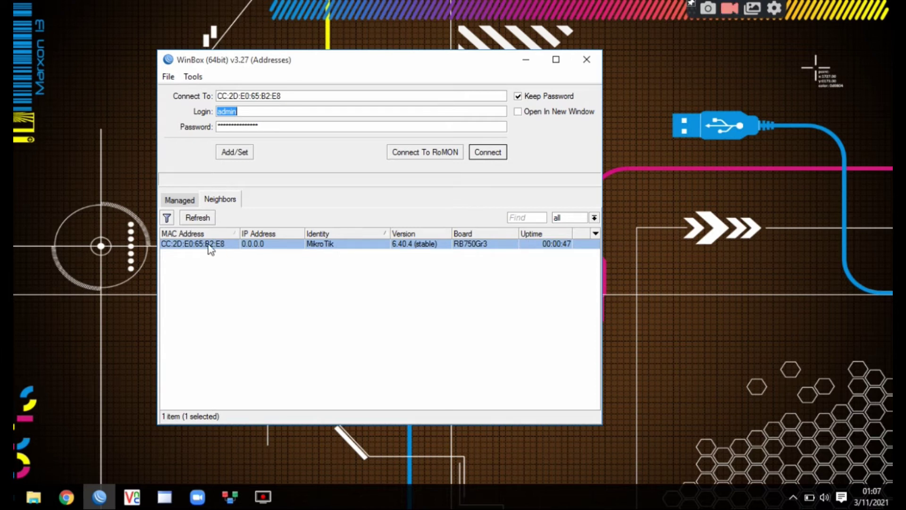
left_click(263, 127)
key("BackSpace")
key("BackSpace")
key("BackSpace")
key("BackSpace")
key("BackSpace")
key("BackSpace")
key("BackSpace")
key("BackSpace")
key("BackSpace")
key("BackSpace")
key("BackSpace")
key("BackSpace")
key("BackSpace")
key("BackSpace")
left_click(218, 246)
left_click(486, 152)
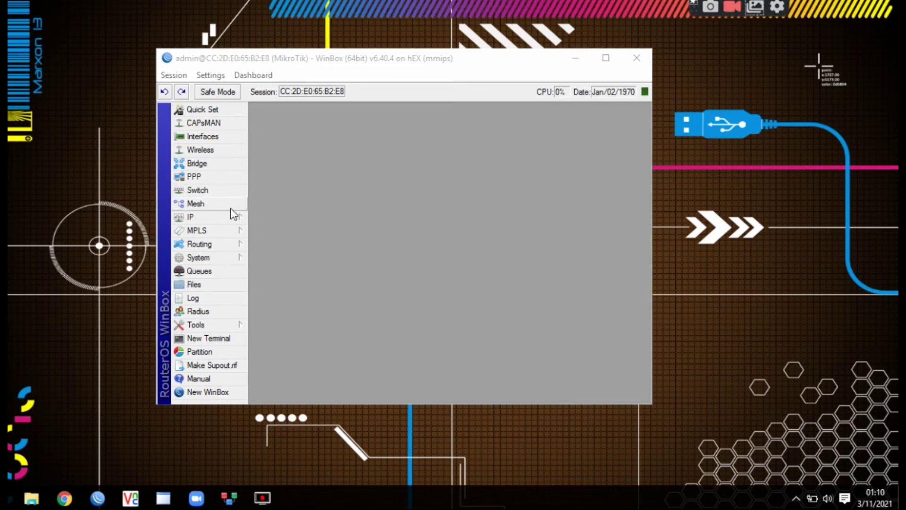
- Start a new address entry in the router's IP address list
left_click(215, 216)
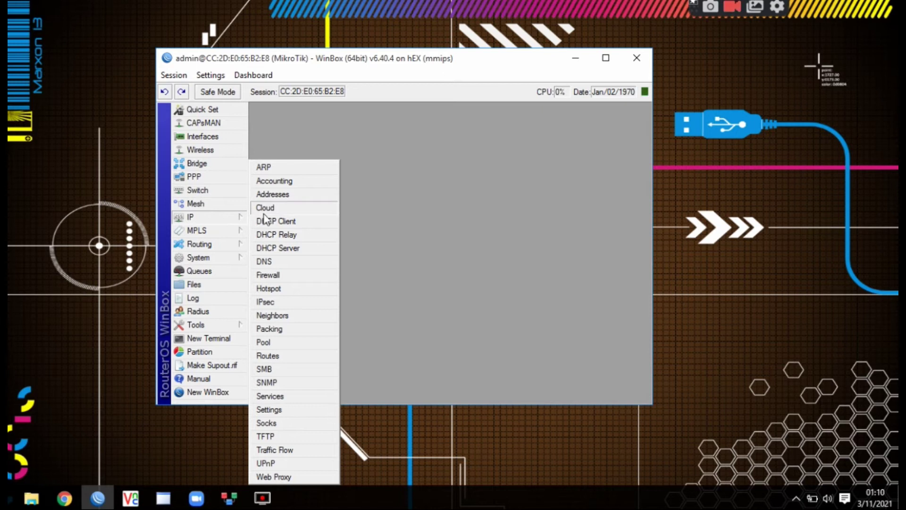
left_click(274, 195)
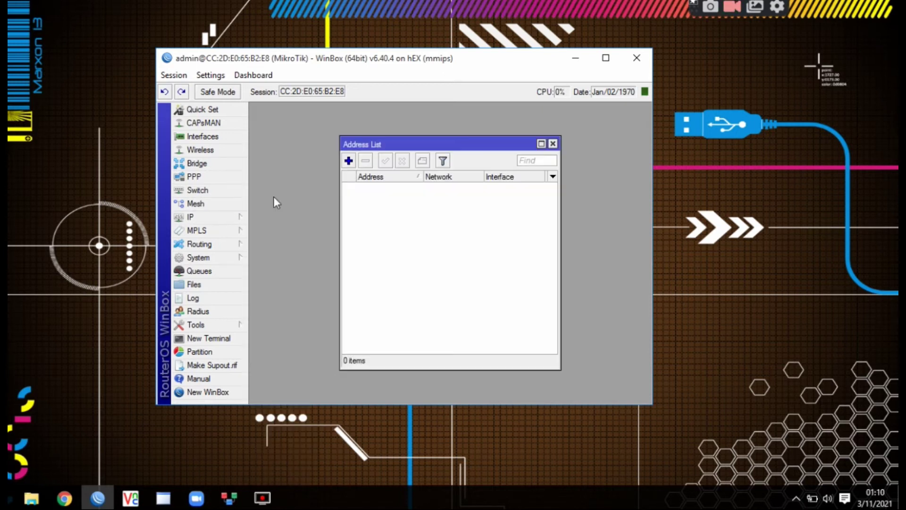
left_click(349, 161)
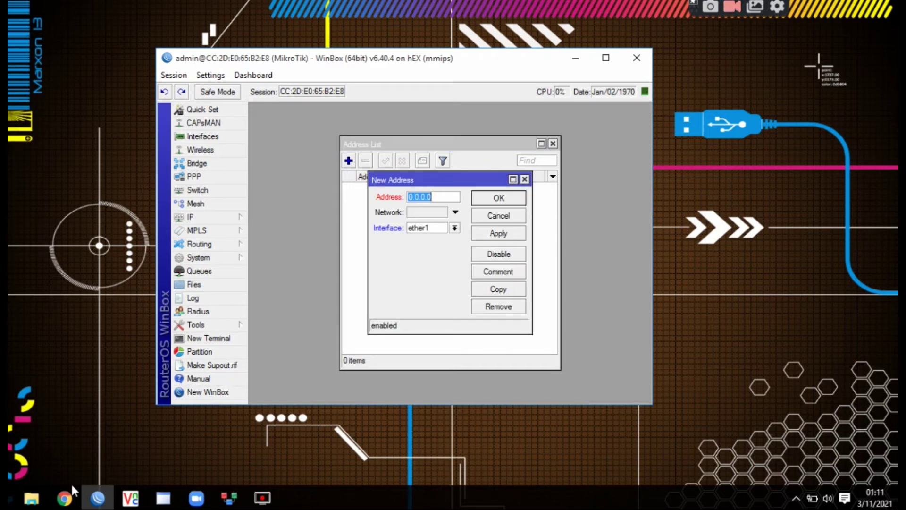
- Open a blank Notepad document and place its window beside the router's New Address dialog
left_click(32, 498)
key("super")
type("notepad")
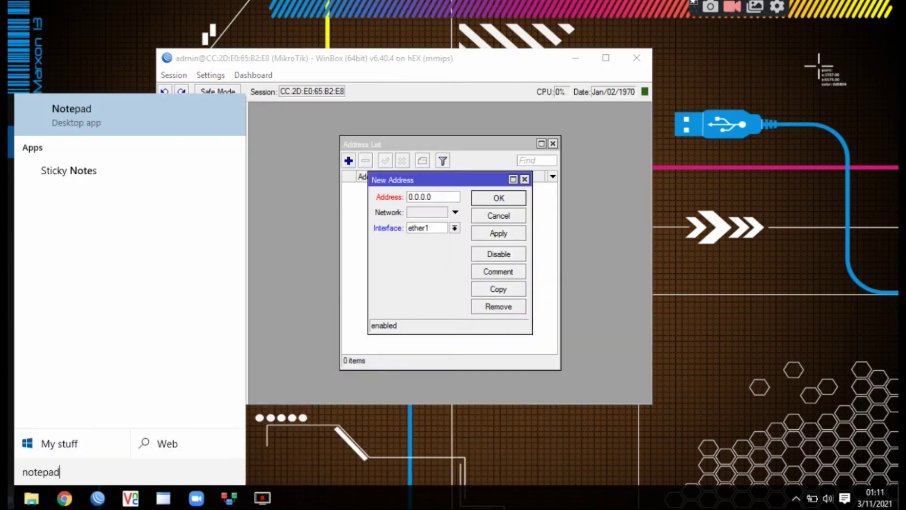
key("Return")
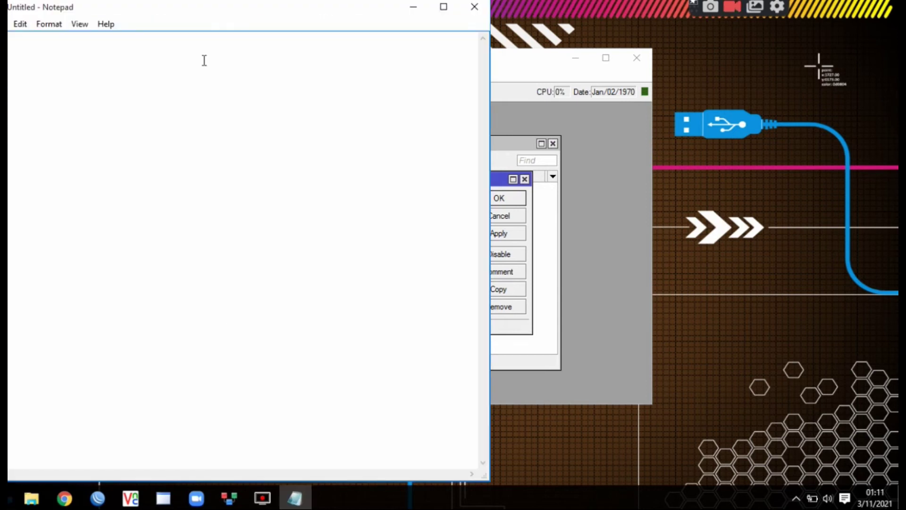
left_click_drag(203, 13, 794, 32)
- Write two note lines: "Network : 192.168.1.0/24" and "Address Interface Ether 1 : 192.168.1.1/24"
type("Netw")
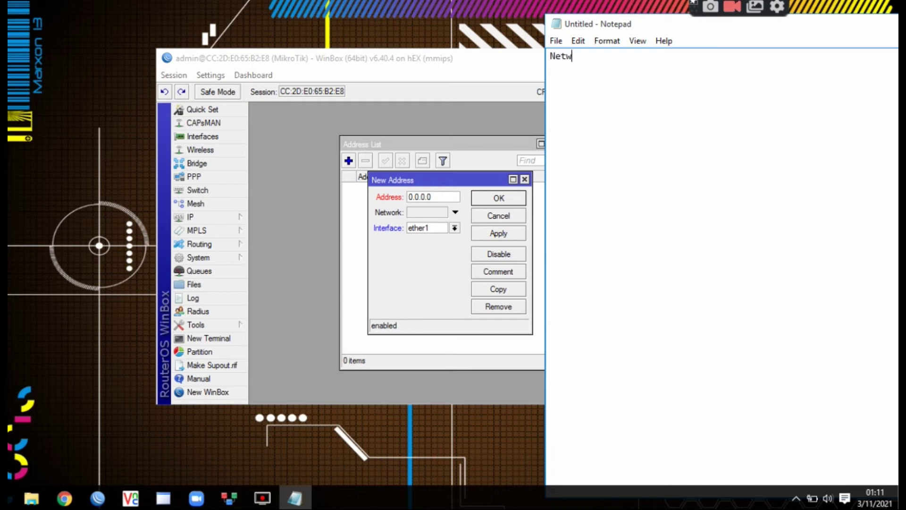
type("ork : 192.168.1")
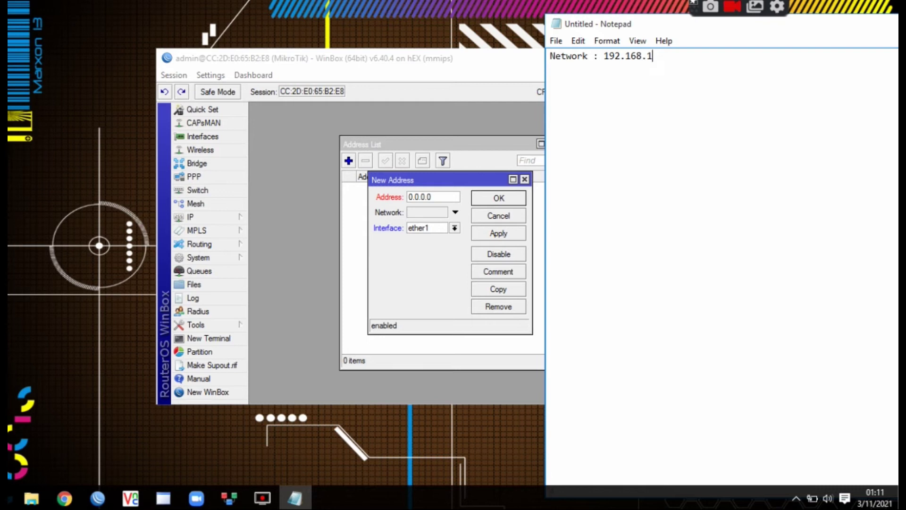
type(".0/24")
key("Return")
type("Address ")
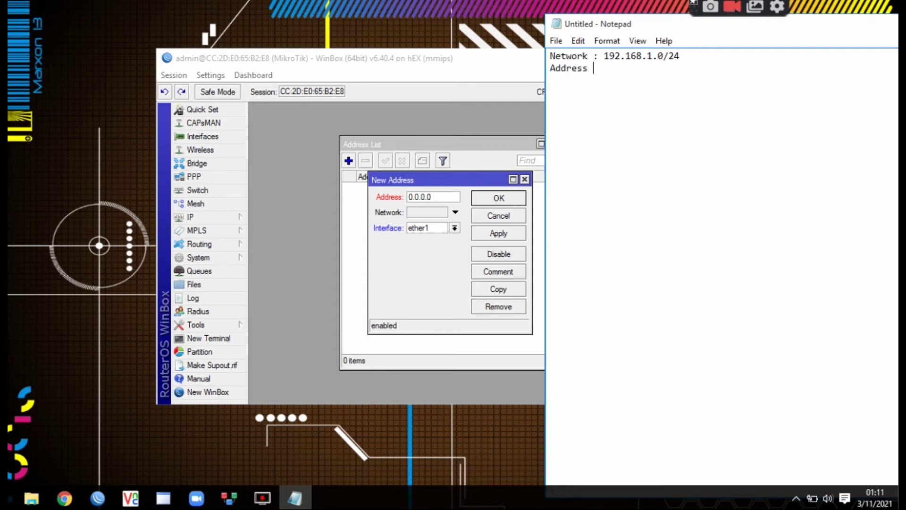
type("Interface E")
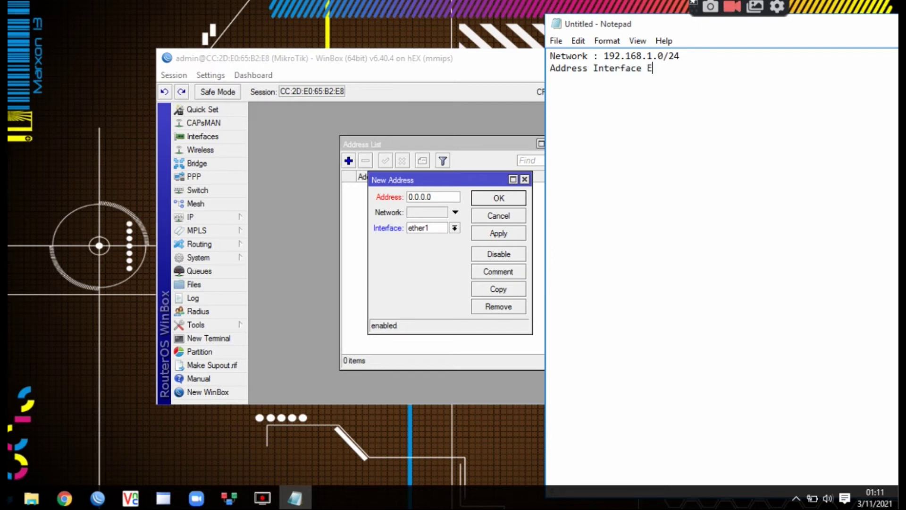
type("ther 1 : 192.168.1.1")
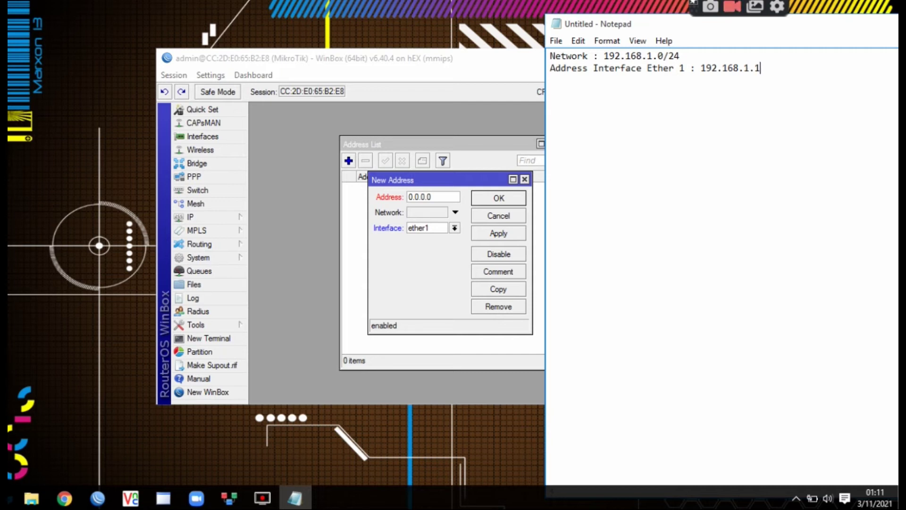
type("/24")
- Switch back to WinBox, set the new address to 192.168.74.1/24 on ether1 and apply it
left_click(437, 198)
key("BackSpace")
key("BackSpace")
key("BackSpace")
key("BackSpace")
key("BackSpace")
key("BackSpace")
key("BackSpace")
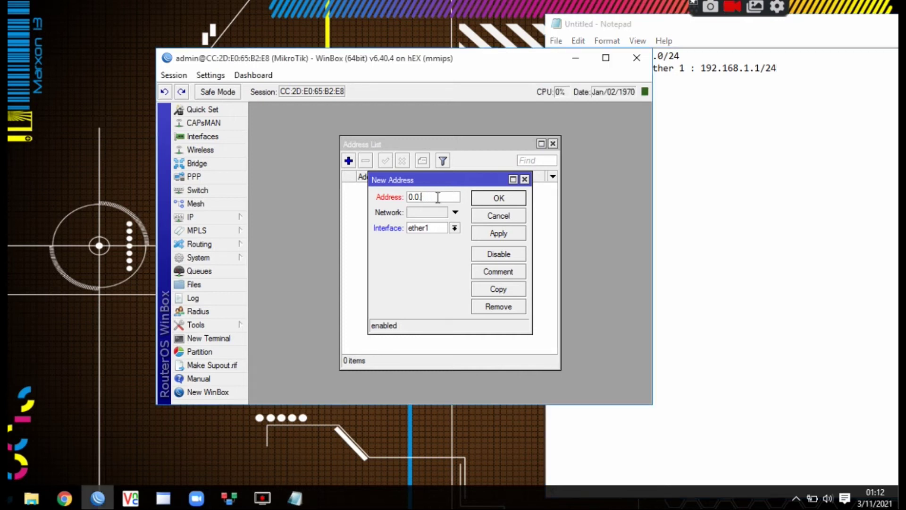
type("192.168.74.")
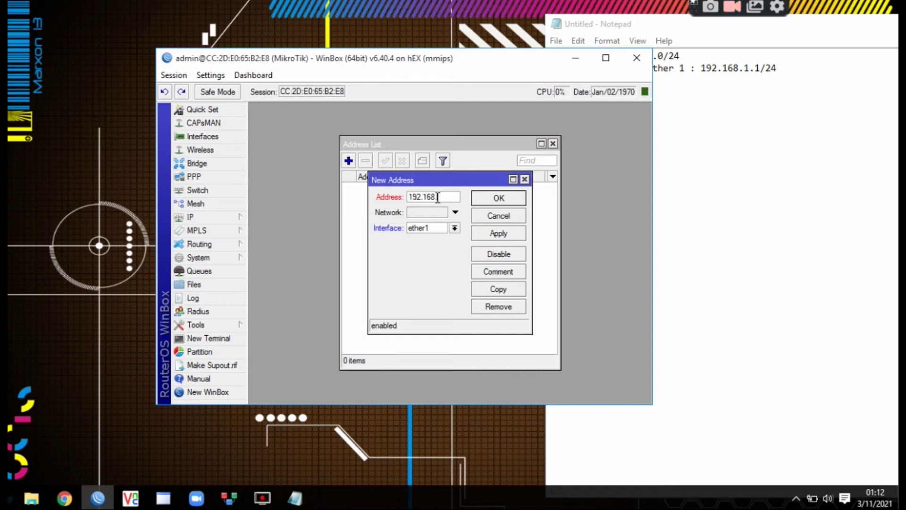
type("1/24")
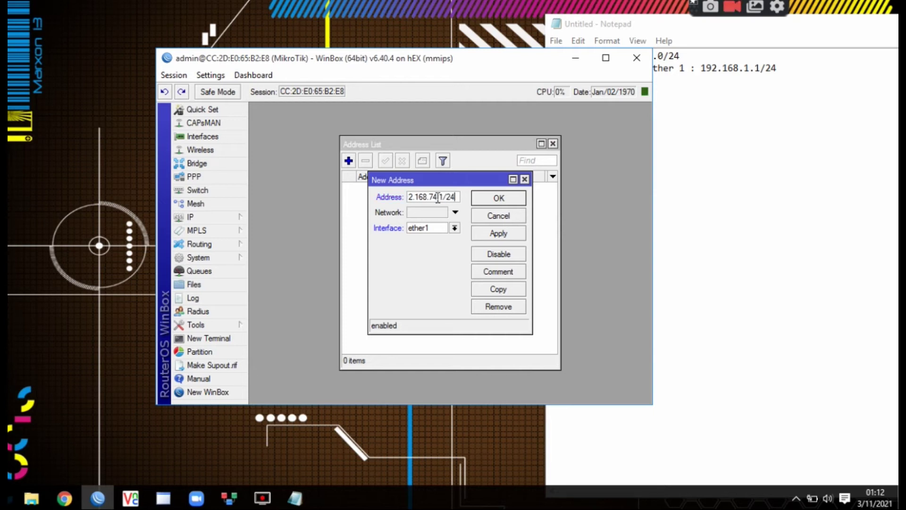
left_click(491, 234)
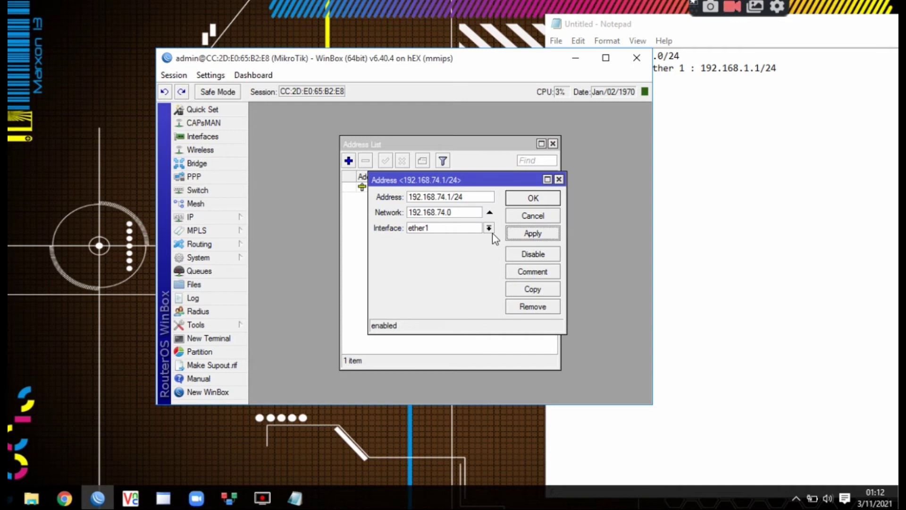
- Change the ether1 address to 192.168.1.1/24 and apply the change
left_click(475, 196)
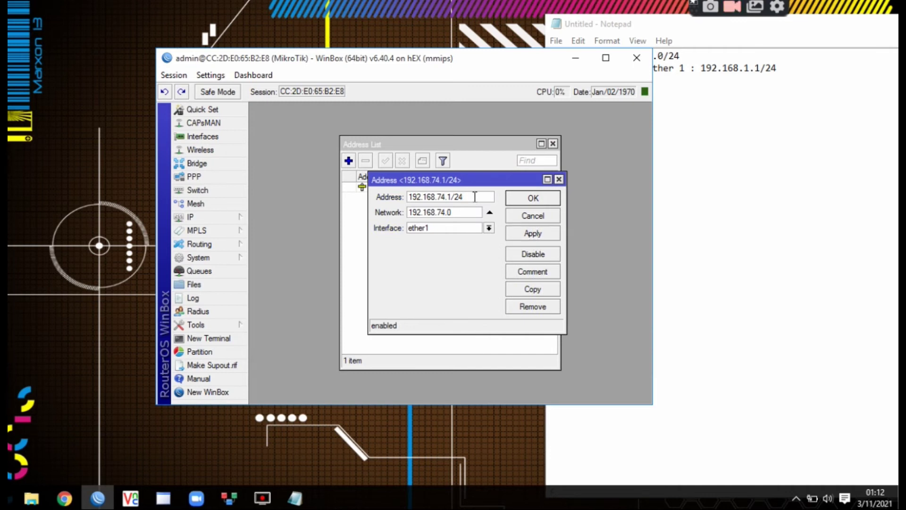
mouse_move(475, 197)
left_click(466, 198)
left_click_drag(467, 197, 455, 197)
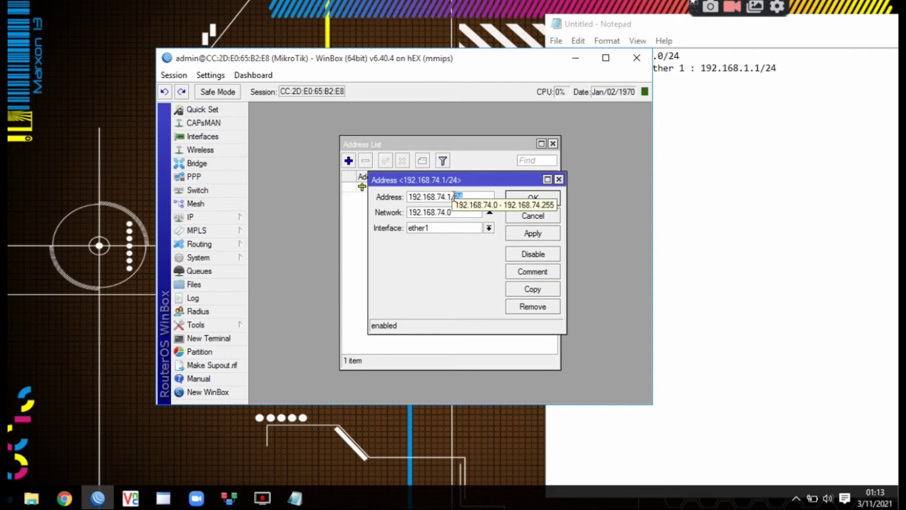
left_click(452, 214)
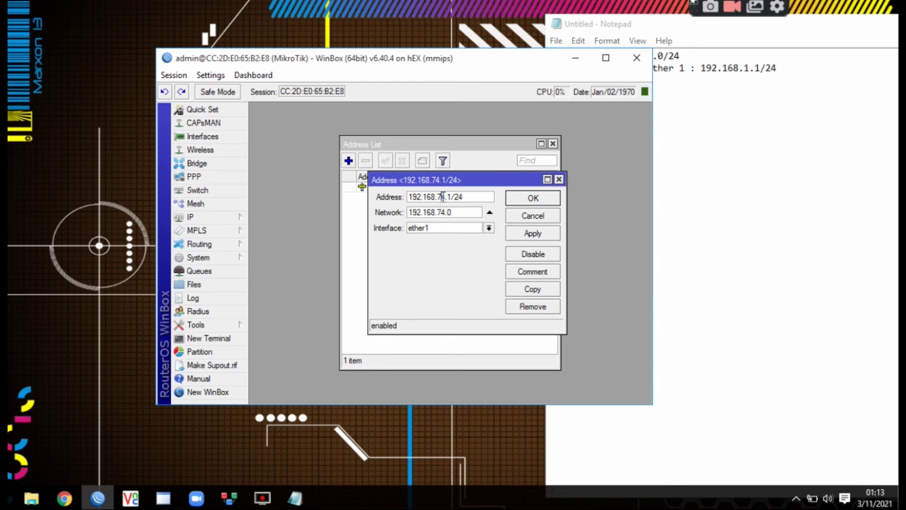
double_click(446, 199)
type("1")
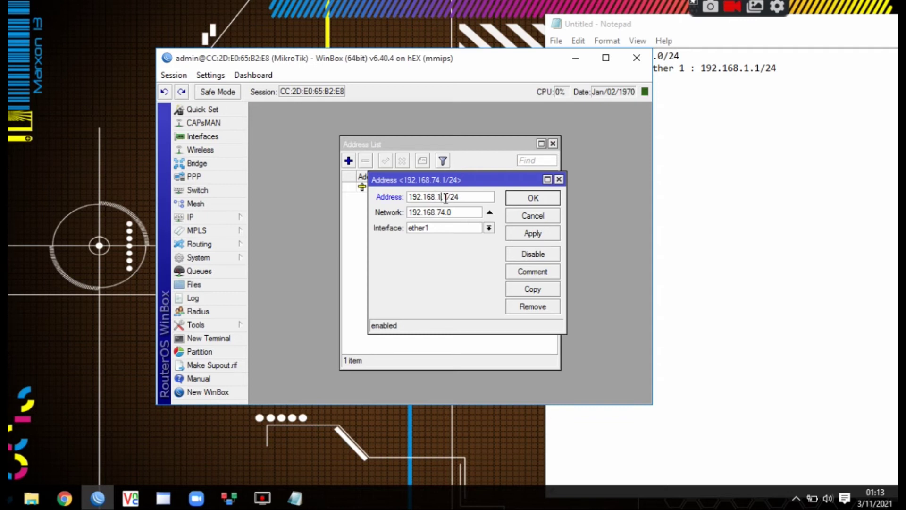
left_click(543, 239)
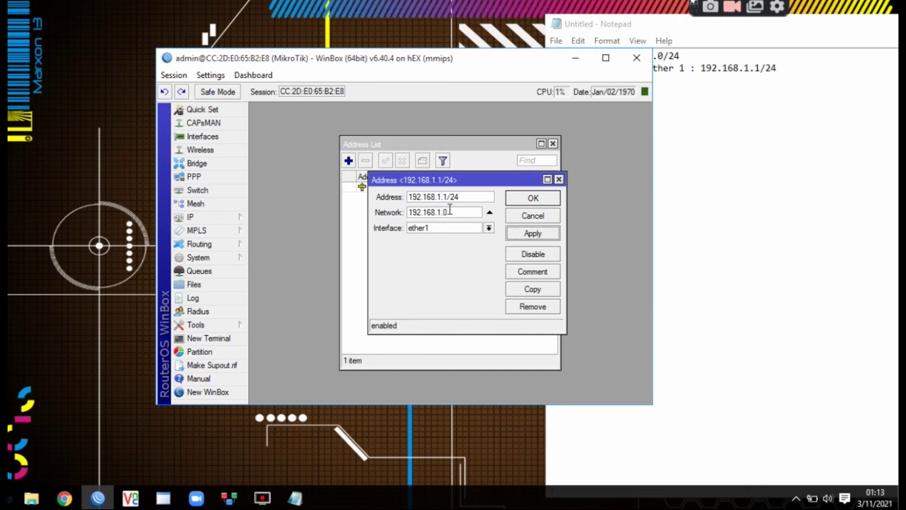
- Confirm the 192.168.1.1/24 address on ether1, close its dialog and select the entry in the Address List
left_click_drag(468, 180, 467, 250)
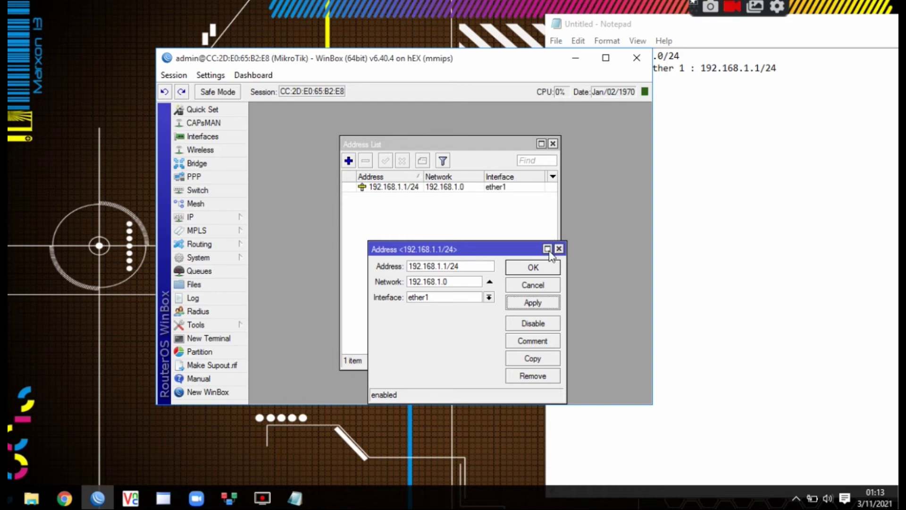
left_click(544, 269)
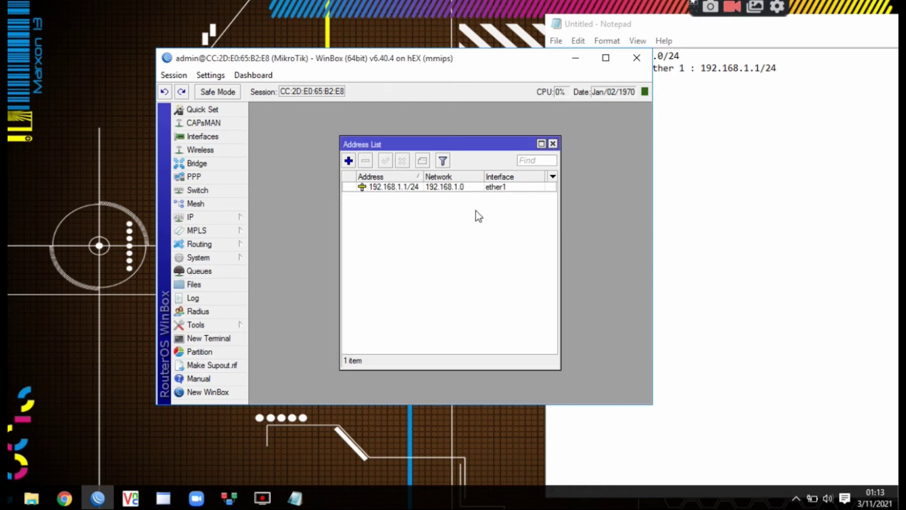
left_click(455, 191)
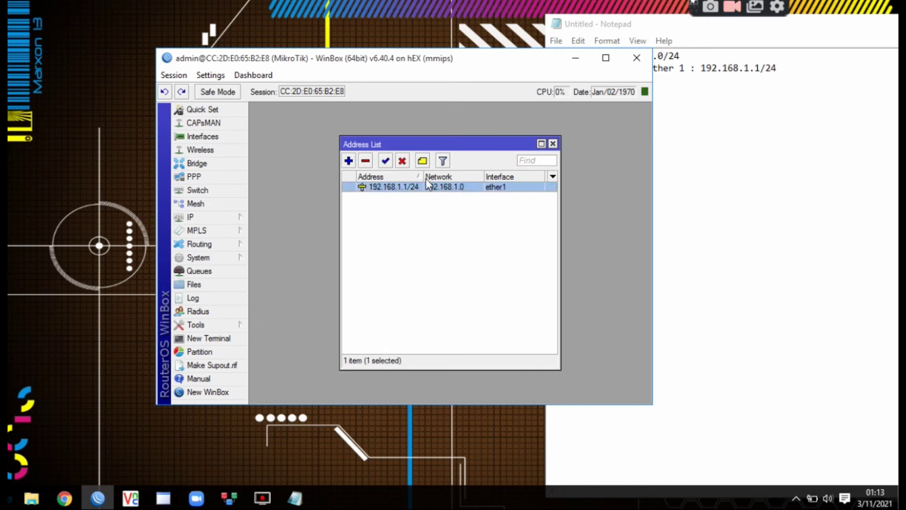
mouse_move(422, 177)
left_mouse_down()
mouse_move(431, 177)
mouse_move(423, 177)
left_mouse_up()
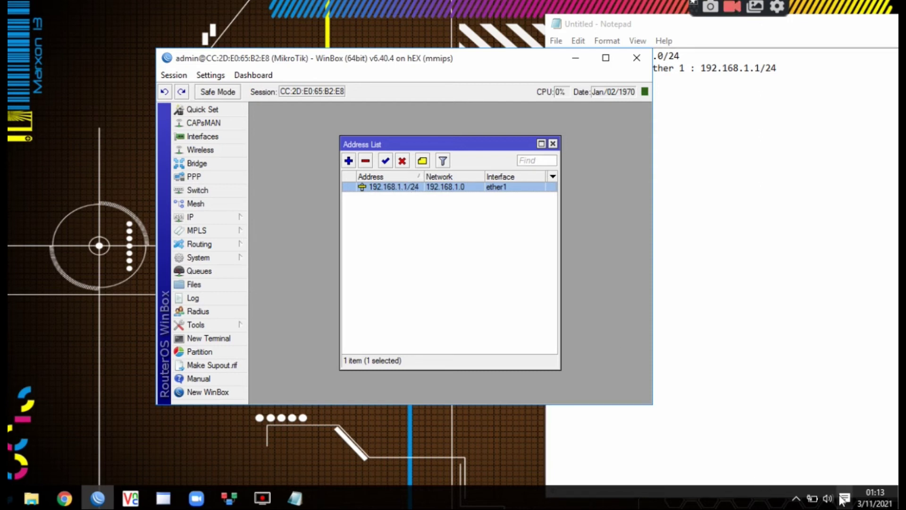
- Open Windows' Network and Sharing Center and bring up the Ethernet connection's Internet Protocol Version 4 (TCP/IPv4) properties
left_click(796, 499)
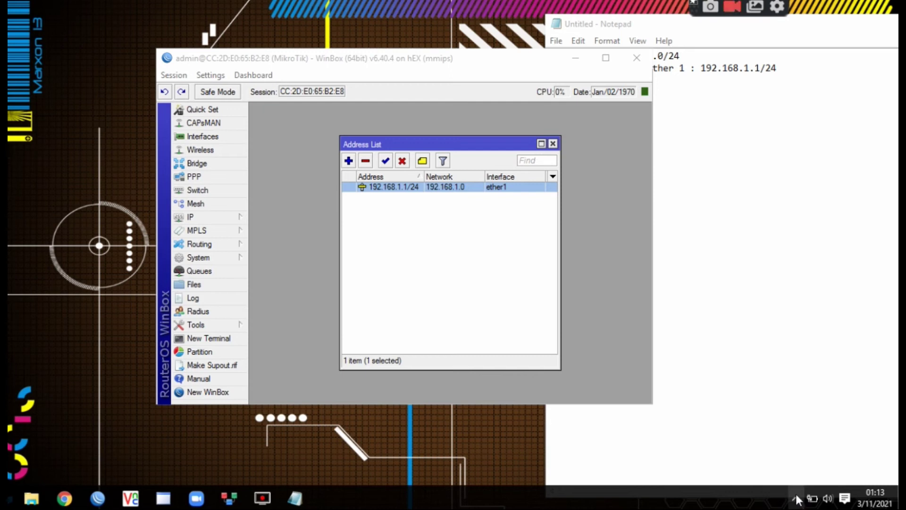
right_click(794, 478)
left_click(794, 465)
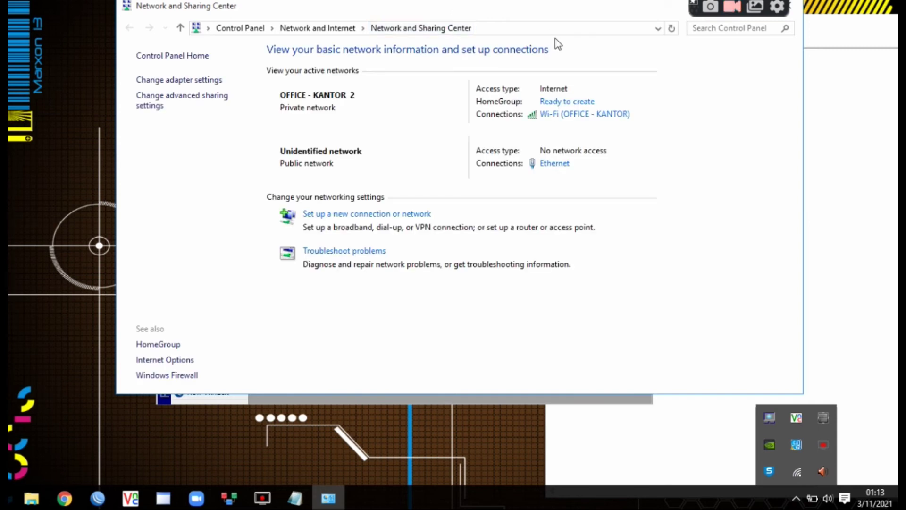
left_click(554, 163)
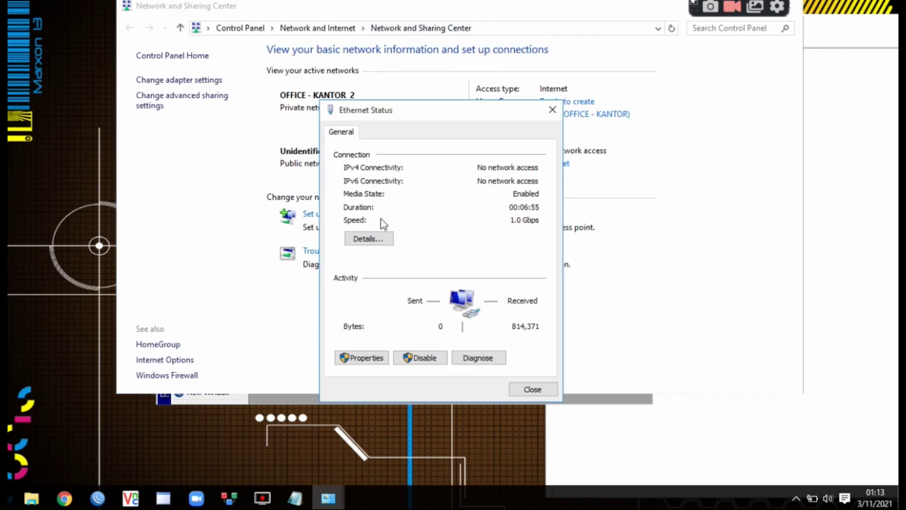
left_click(370, 358)
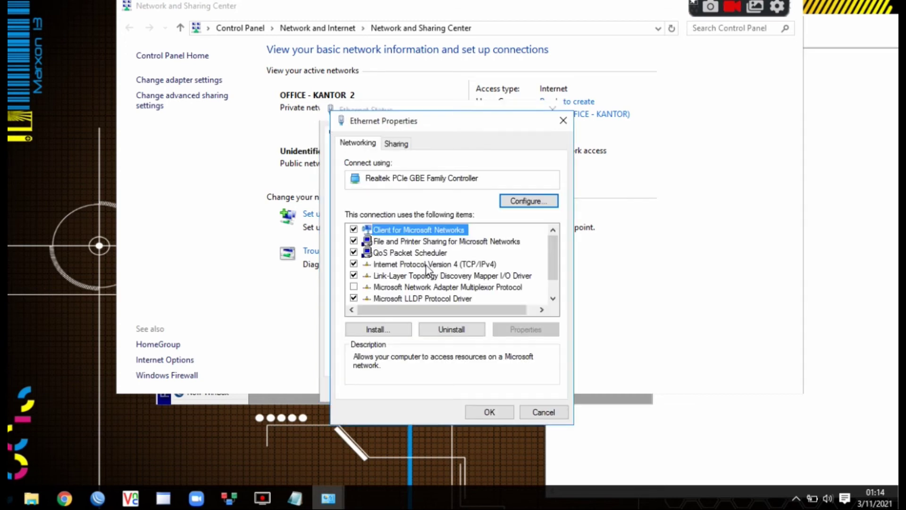
left_click(449, 264)
left_click(523, 329)
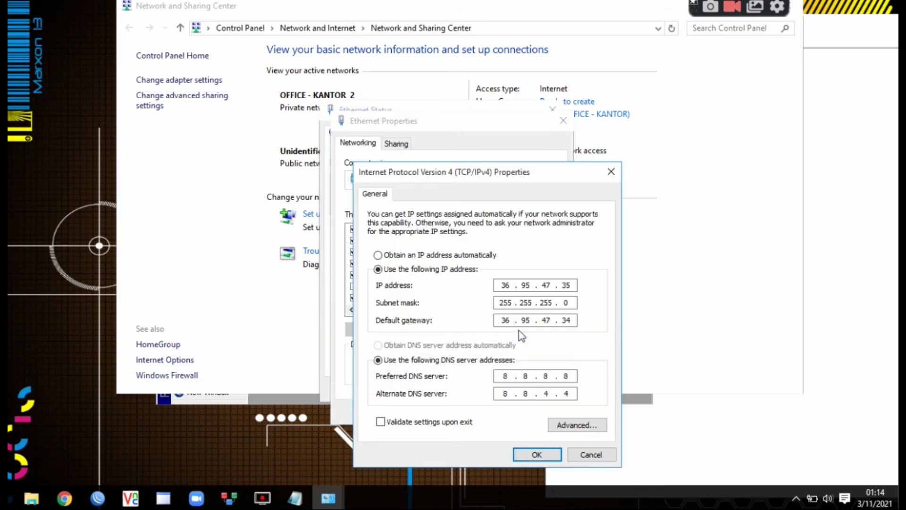
- Clear the IP address and default gateway of the Ethernet connection's IPv4 settings
left_click(571, 282)
key("BackSpace")
key("BackSpace")
key("BackSpace")
key("BackSpace")
key("BackSpace")
key("BackSpace")
key("BackSpace")
key("BackSpace")
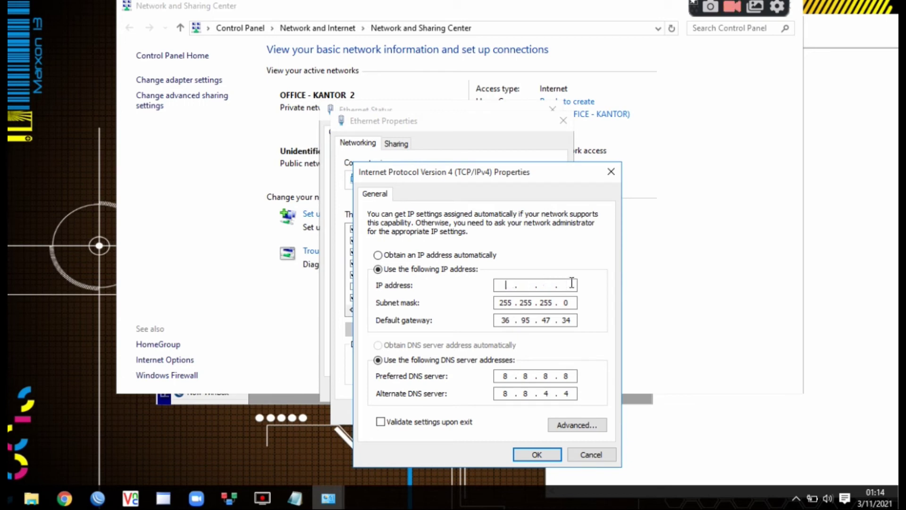
left_click(572, 322)
key("BackSpace")
key("BackSpace")
key("BackSpace")
key("BackSpace")
key("BackSpace")
key("BackSpace")
key("BackSpace")
key("BackSpace")
left_click(572, 285)
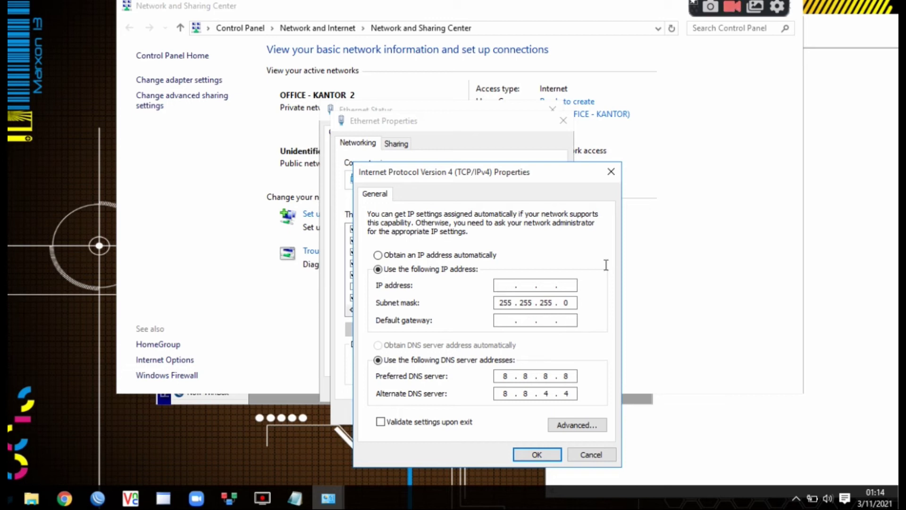
- Switch to Notepad and place the cursor at the end of the "Address Interface Ether 1" line
key("alt+Tab")
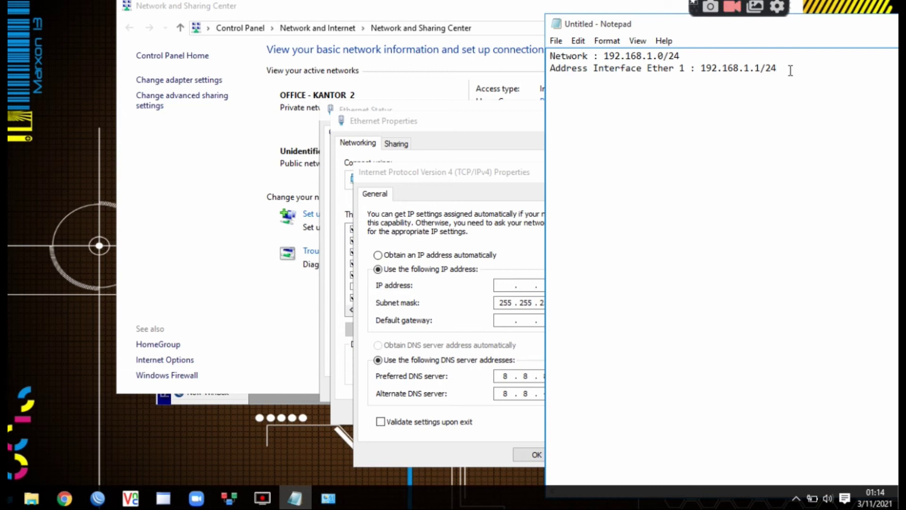
key("Return")
left_click(782, 64)
type("= 253")
key("BackSpace")
type("2")
key("BackSpace")
key("BackSpace")
key("BackSpace")
key("BackSpace")
key("BackSpace")
key("BackSpace")
- Add a third note line reading "Address Laptop/PC : 192.168.1.2/24 255.255.255.0"
key("Return")
type("Address Laptop")
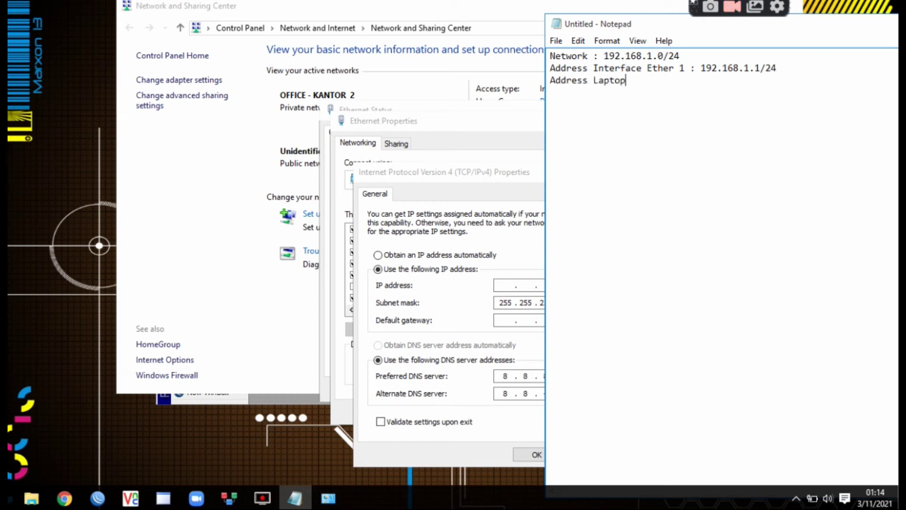
type("/PC : 192.16")
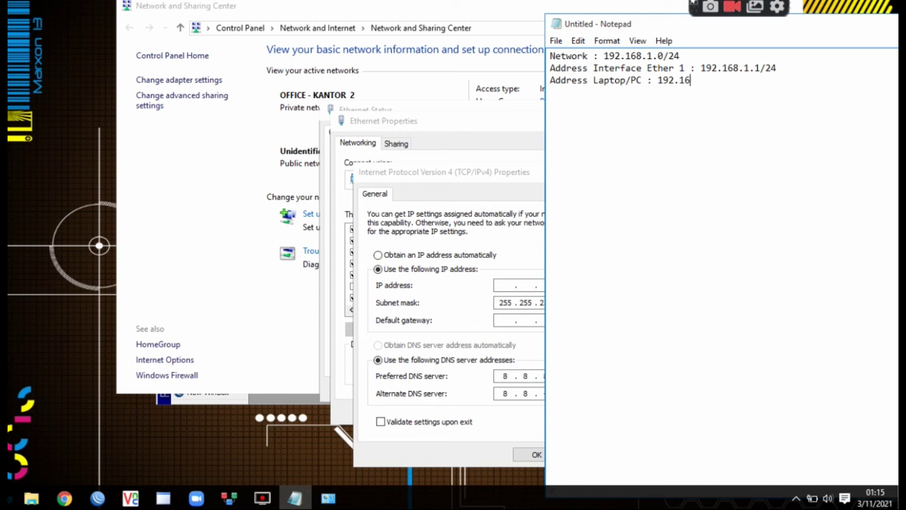
type("8.1.2/24 255")
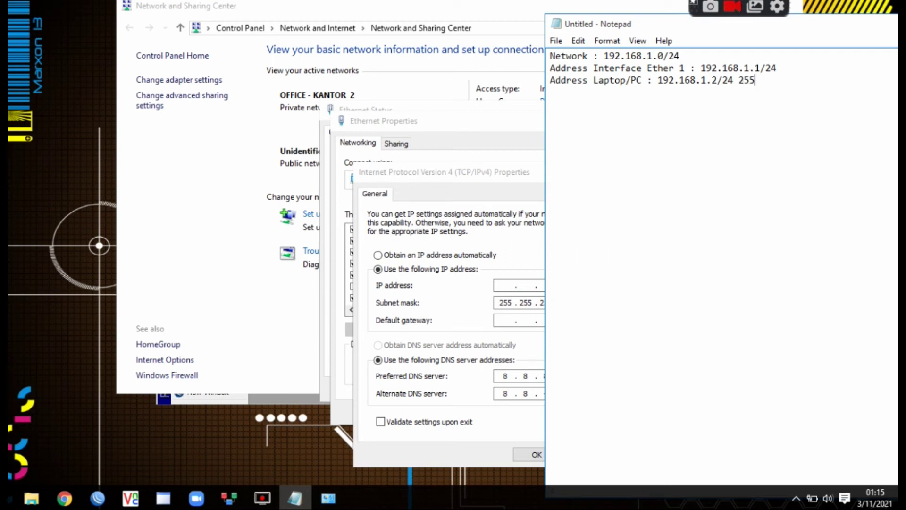
type(".255.255.0")
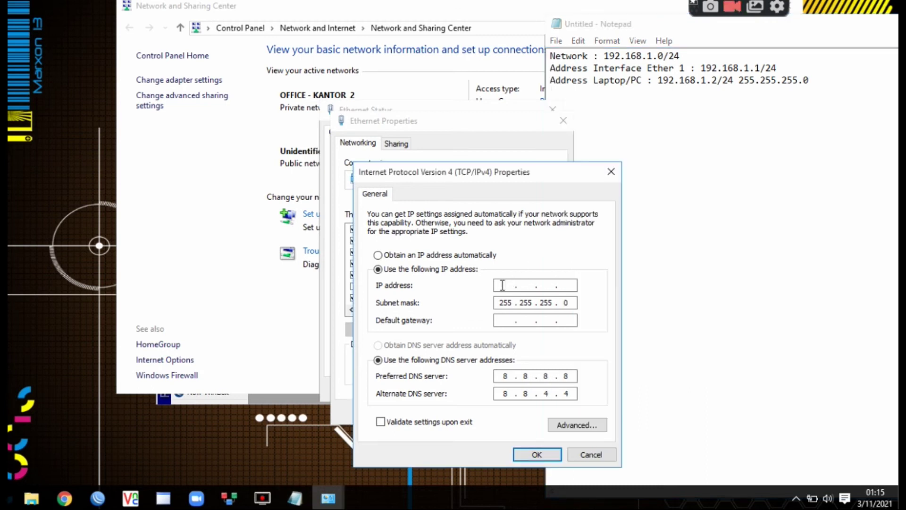
- In the Ethernet connection's IPv4 properties, set the IP address to 192.168.1.2 and the default gateway to 192.168.1.1
type("192 . 168 . 1 . 2")
key("Tab")
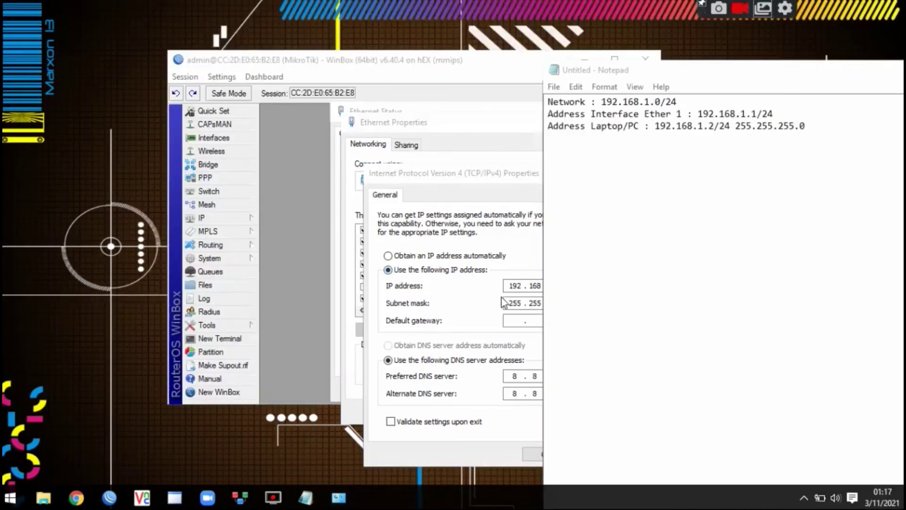
left_click(517, 287)
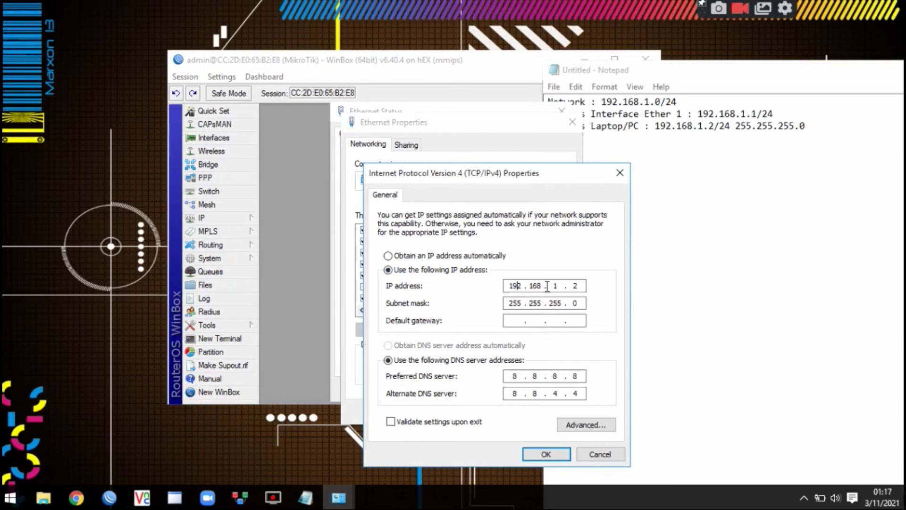
left_click(514, 321)
left_click(787, 135)
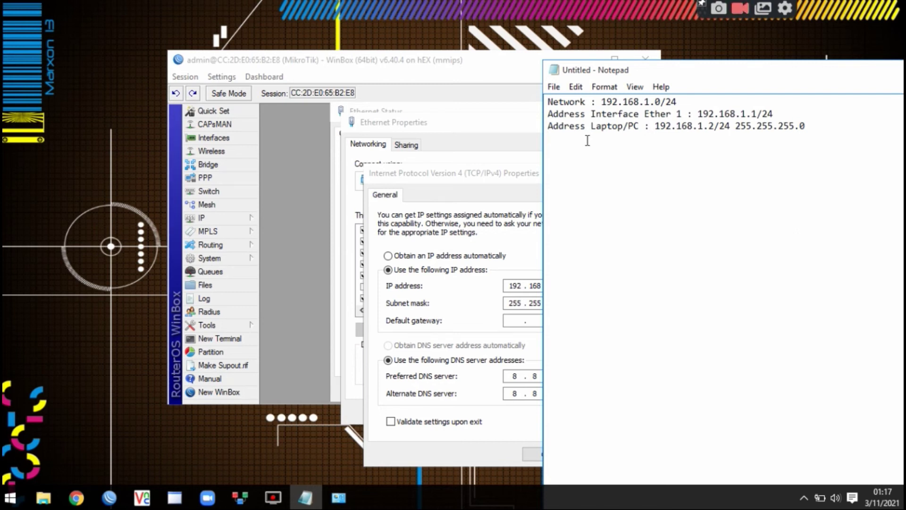
left_click(522, 320)
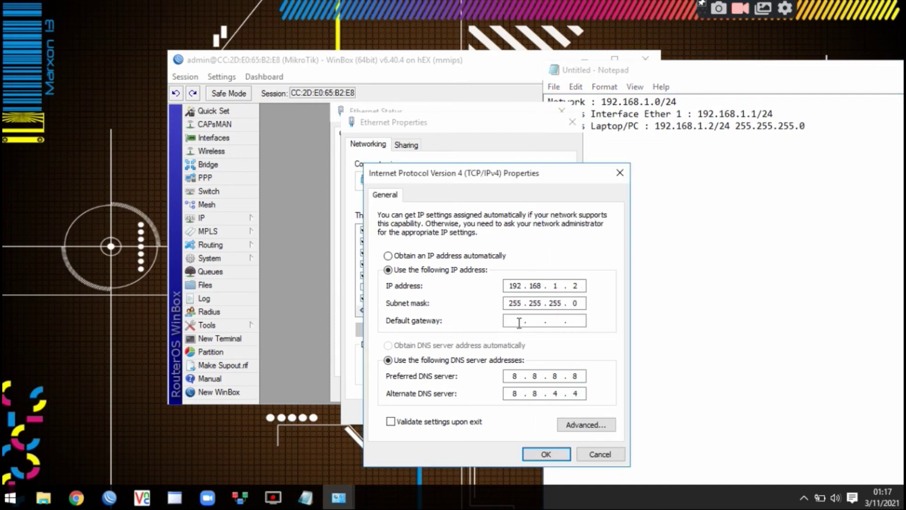
type("192 . 168 . 1 . 1")
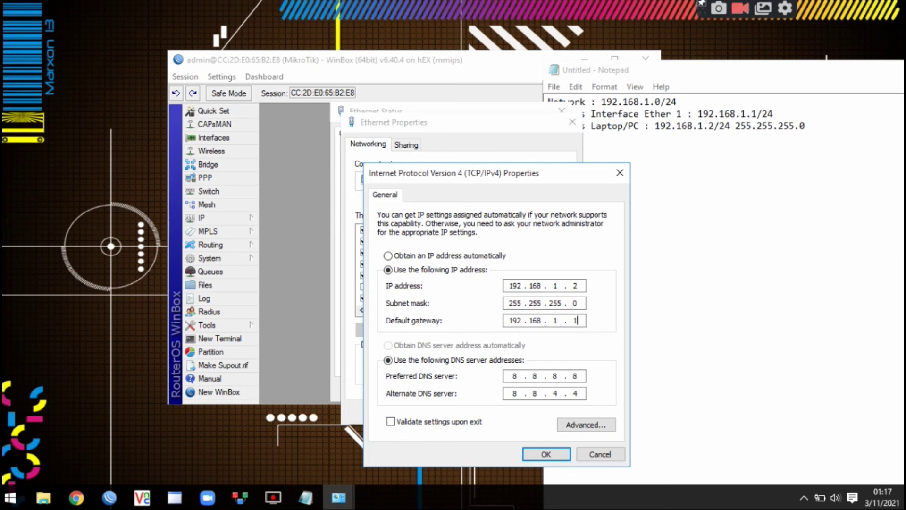
- Save the IPv4 settings, close the Ethernet dialogs and allow the PC to be discoverable on the network
left_click(556, 454)
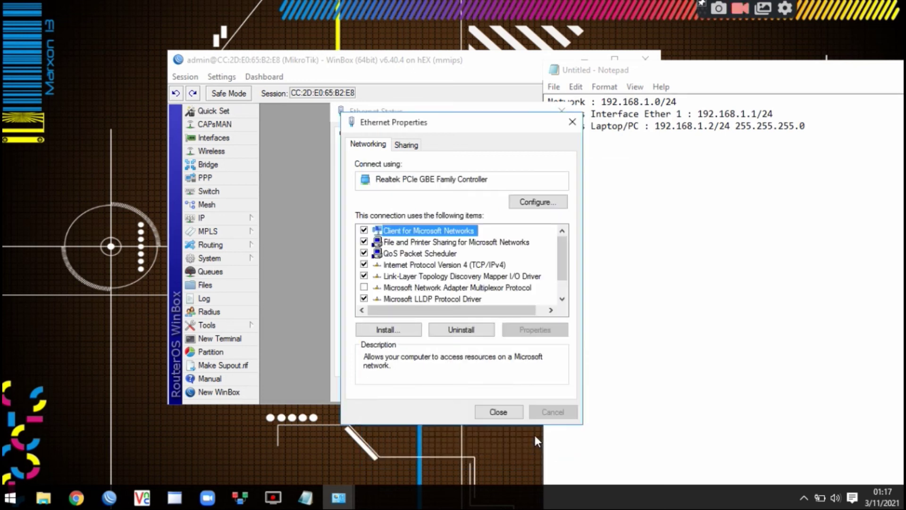
left_click(508, 412)
left_click(538, 391)
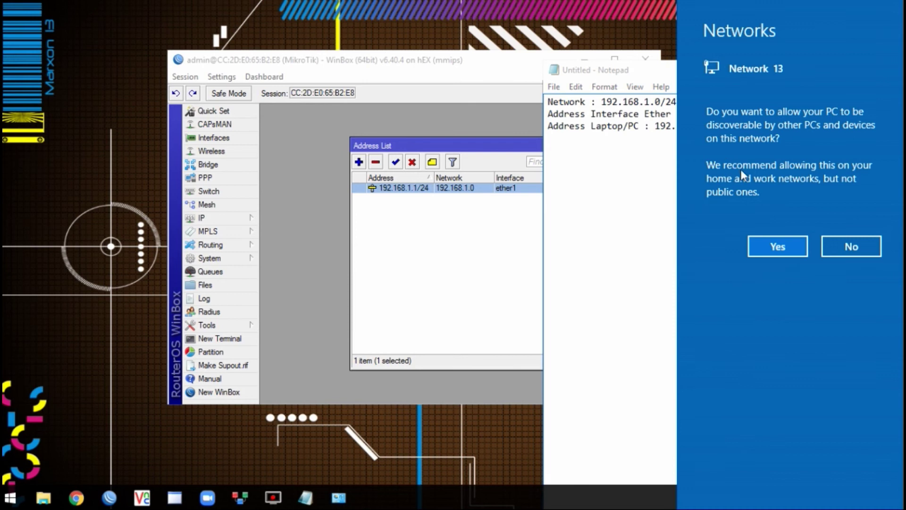
left_click(779, 243)
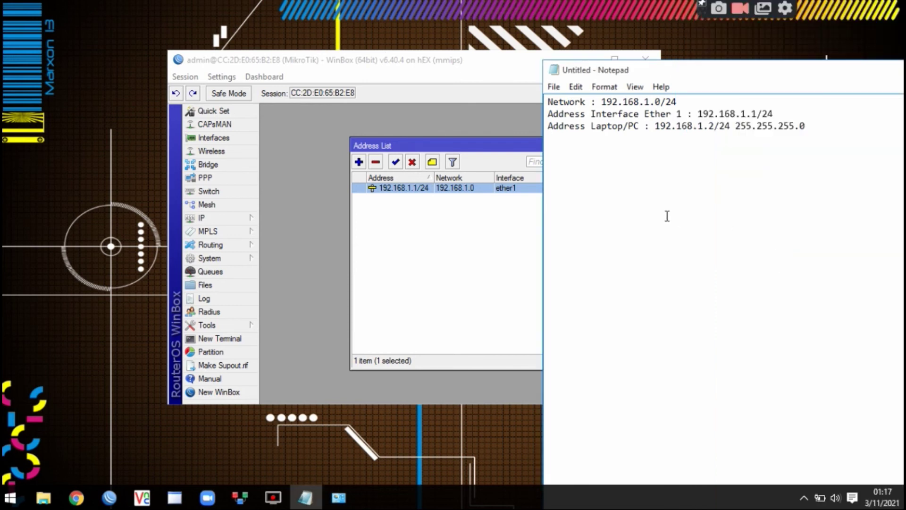
left_click(365, 248)
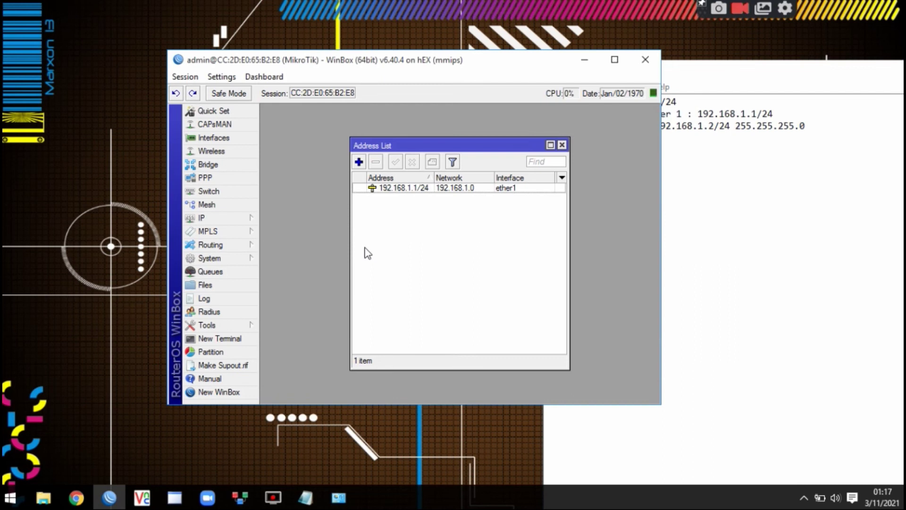
key("super+r")
type("p")
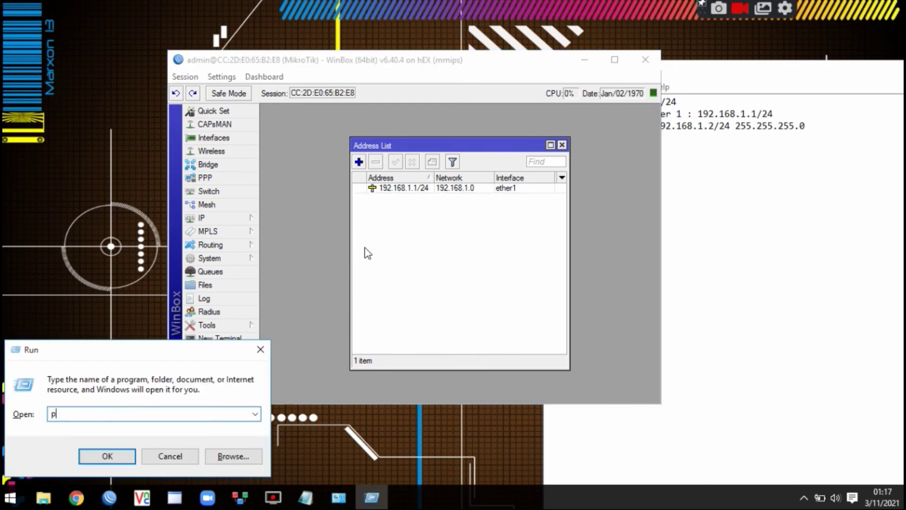
key("BackSpace")
key("Escape")
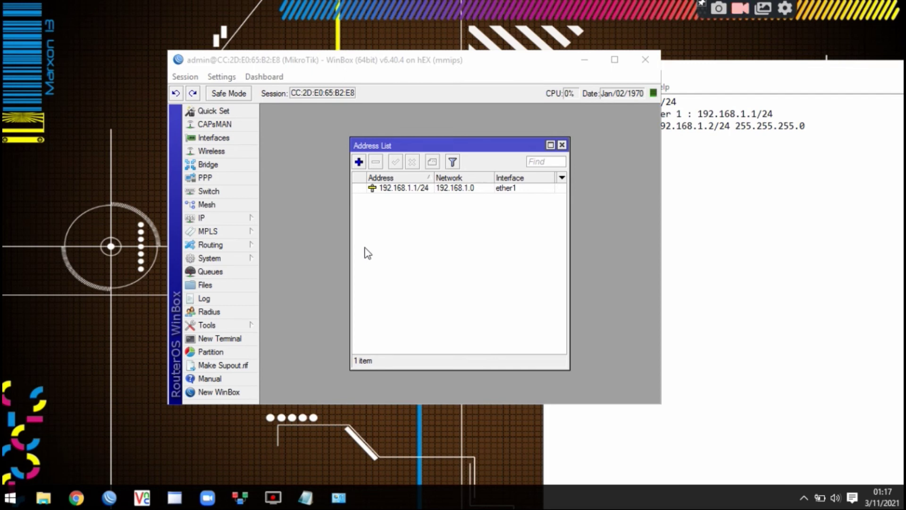
- Start a continuous ping from the laptop to the router with "ping 192.168.1.1 -t" through the Windows Run dialog
key("super+r")
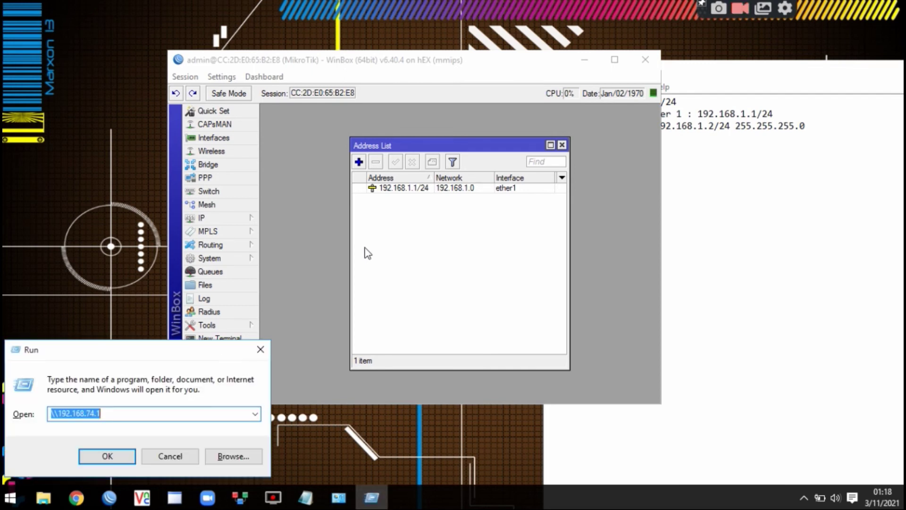
type("ping 192.16")
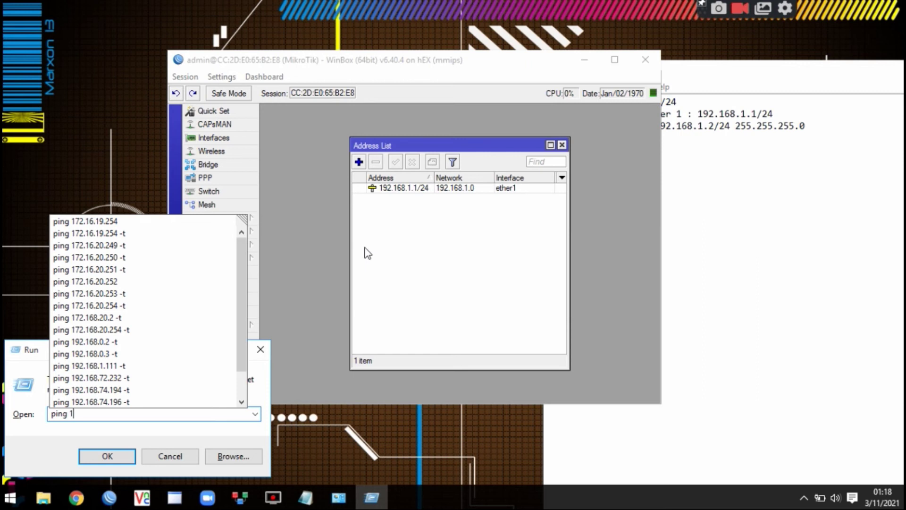
type("8.1.1")
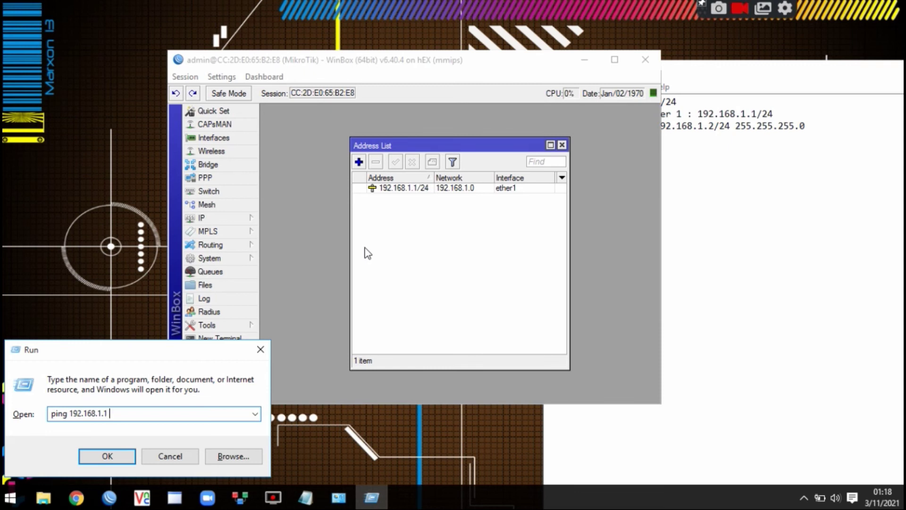
type("-t")
key("Return")
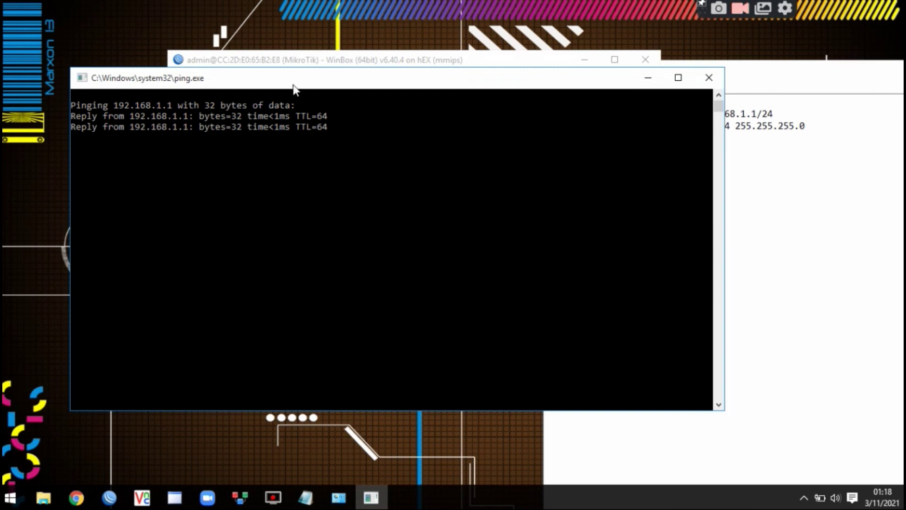
- Reposition the ping window over WinBox and examine the replies from 192.168.1.1
left_click_drag(291, 85, 439, 179)
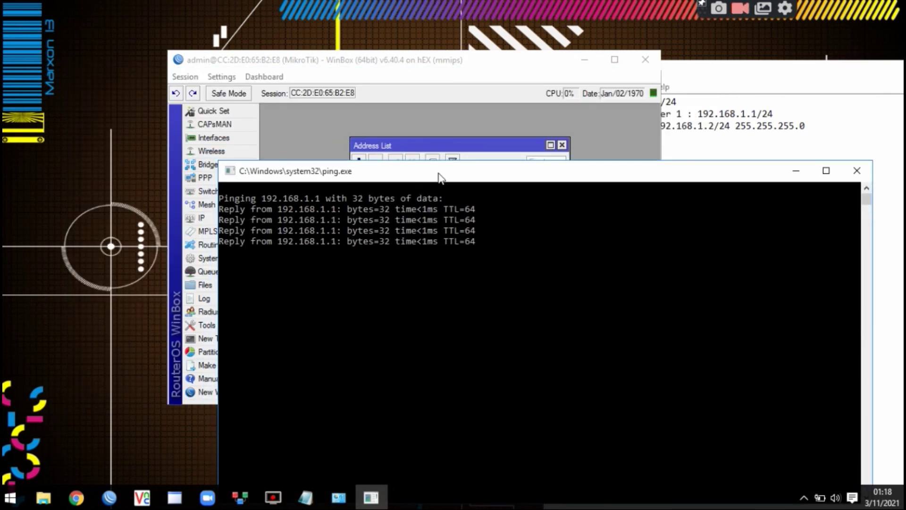
left_click_drag(304, 179, 253, 175)
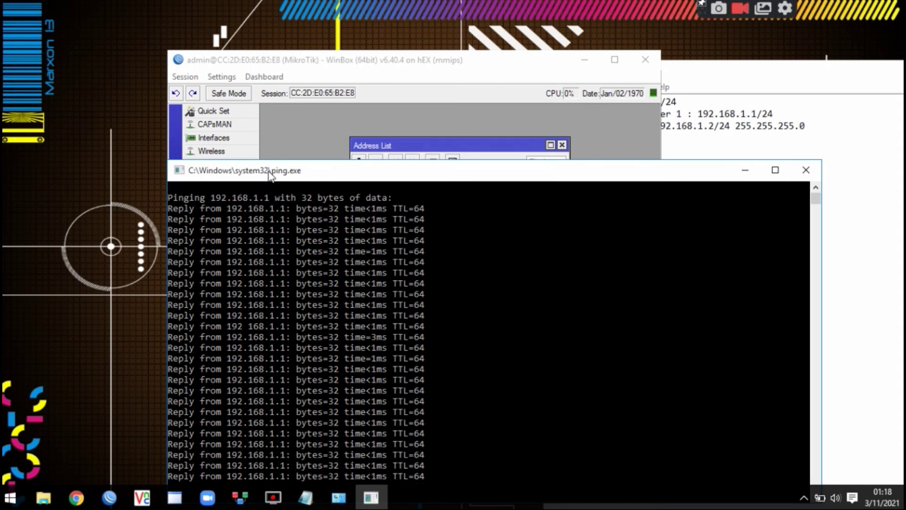
left_click(295, 222)
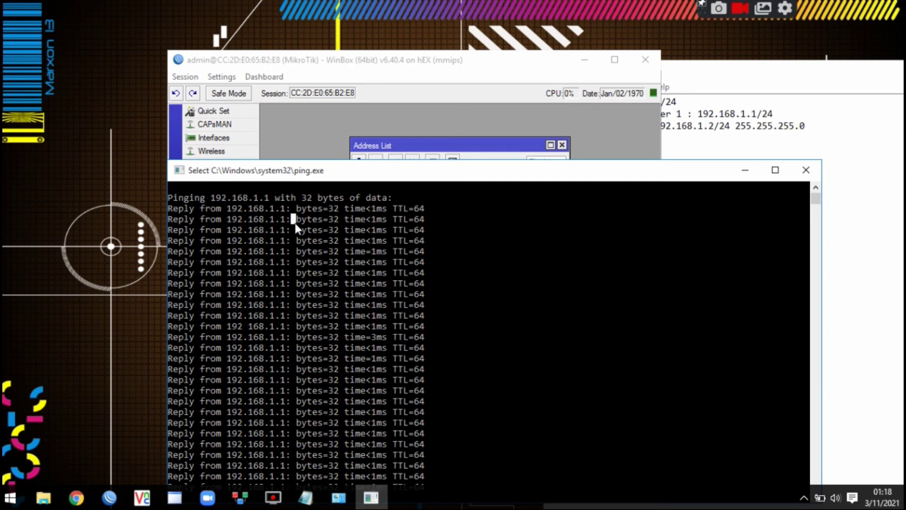
left_click(381, 233)
left_click_drag(378, 178, 310, 138)
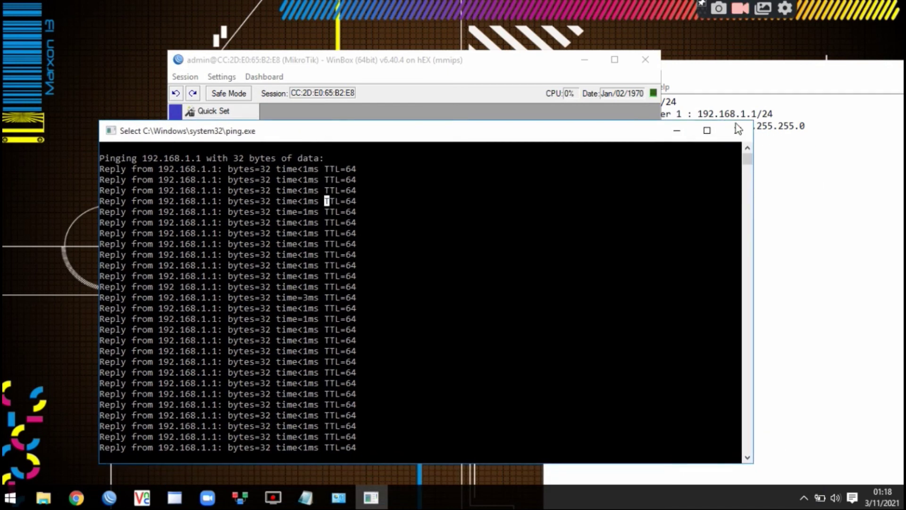
- Return to the WinBox session, open a new WinBox login window beside it and refresh the neighbor list
left_click(761, 160)
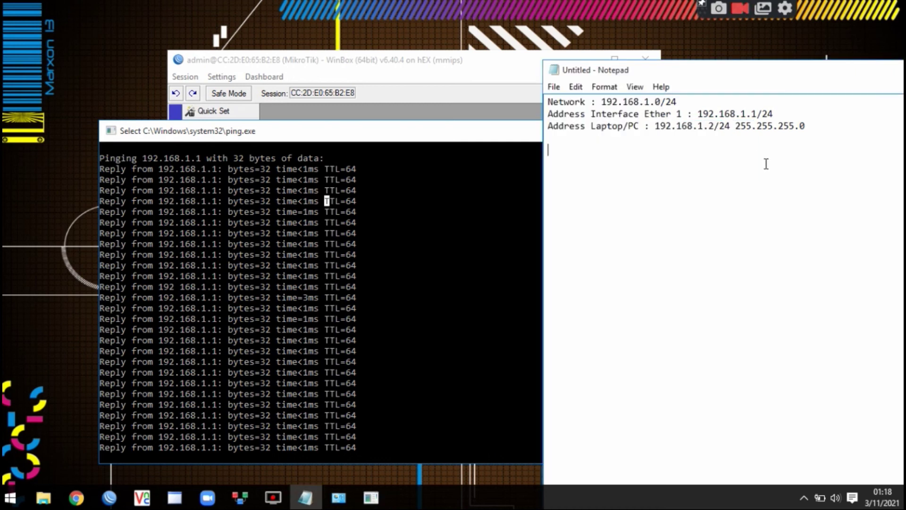
left_click(484, 99)
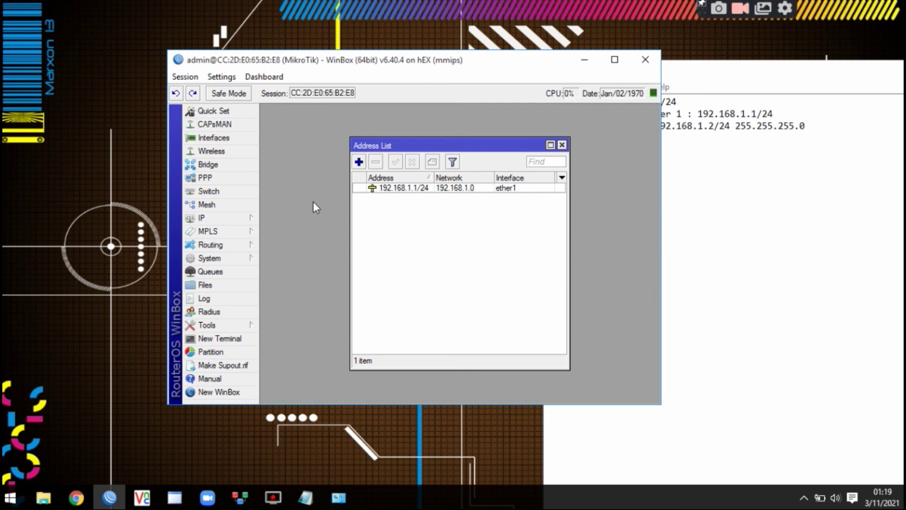
left_click(230, 393)
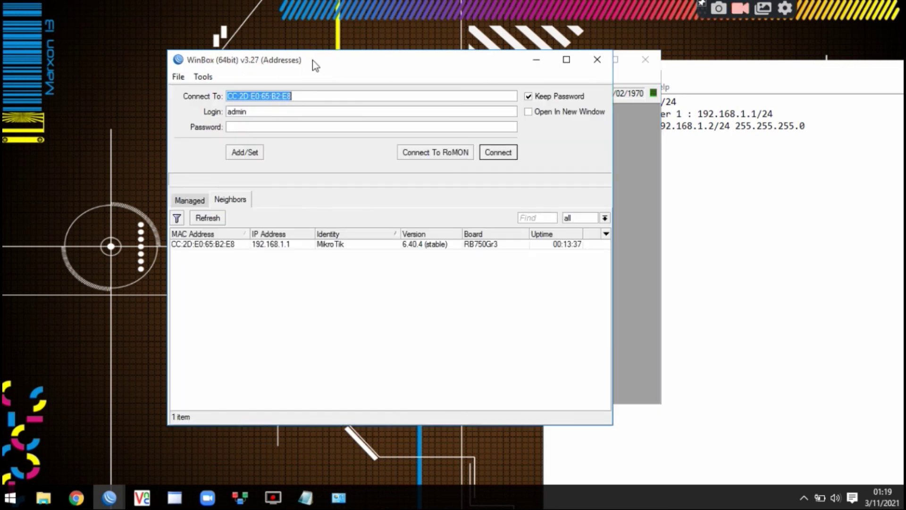
left_click_drag(313, 65, 410, 83)
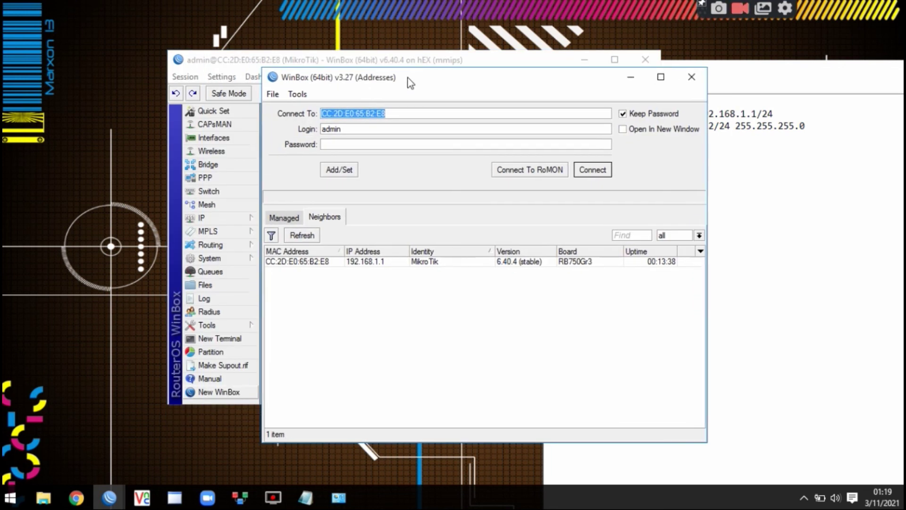
left_click(317, 235)
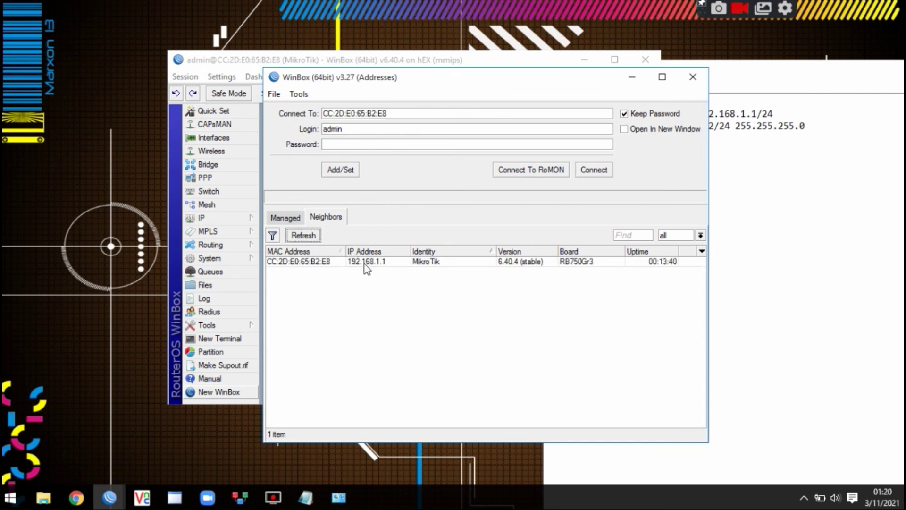
- Connect to the discovered router by its IP address 192.168.1.1 and align the new session window over the MAC-address session
left_click(376, 263)
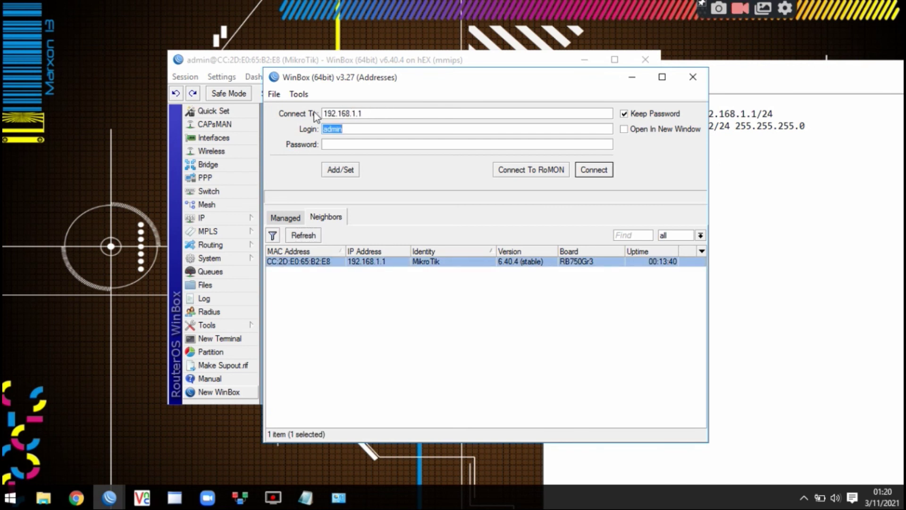
left_click(385, 113)
left_click(594, 173)
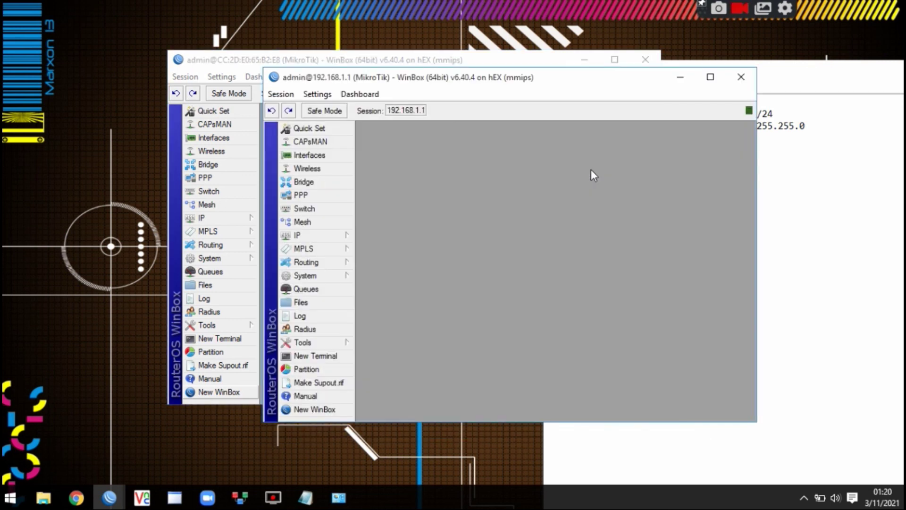
left_click_drag(508, 79, 416, 84)
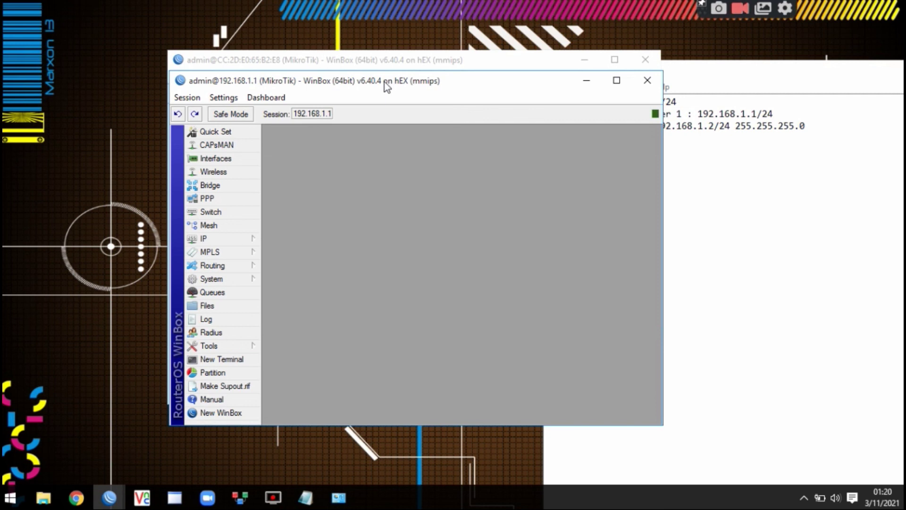
- Switch to the Notepad address notes and remove the extra blank line below the laptop address
left_click(700, 206)
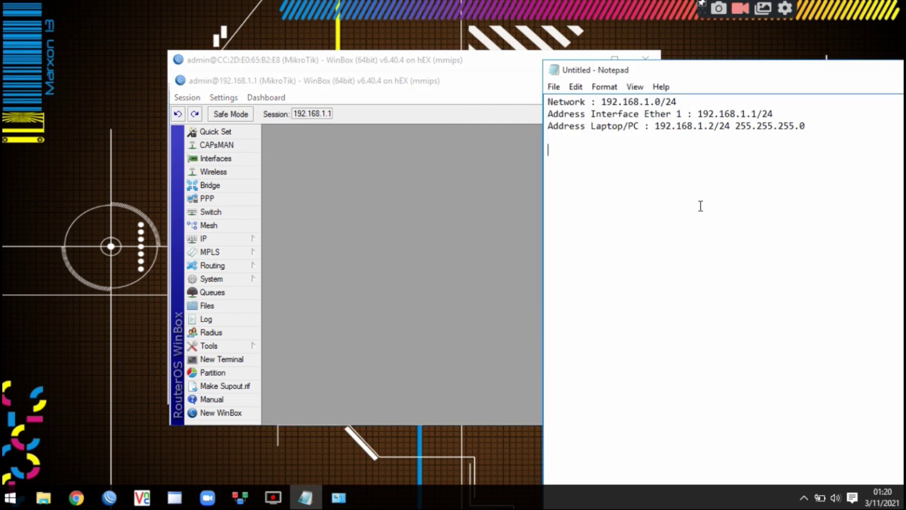
key("BackSpace")
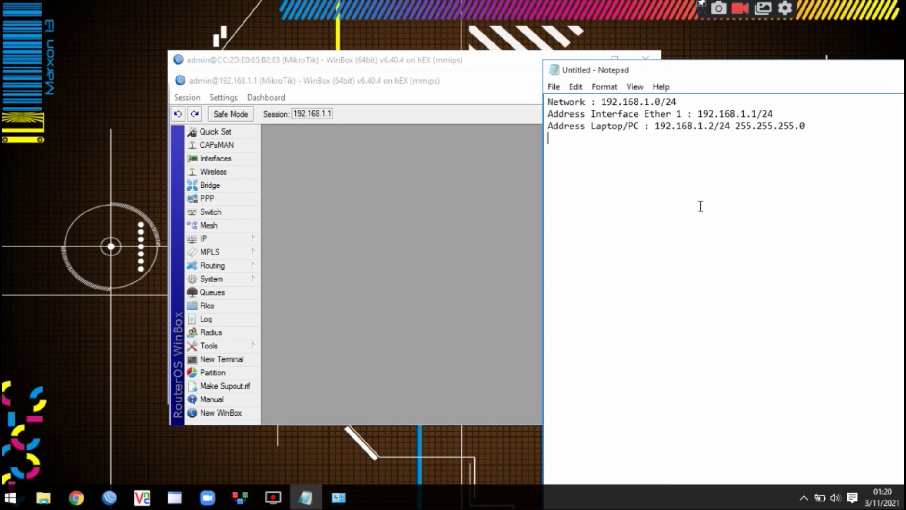